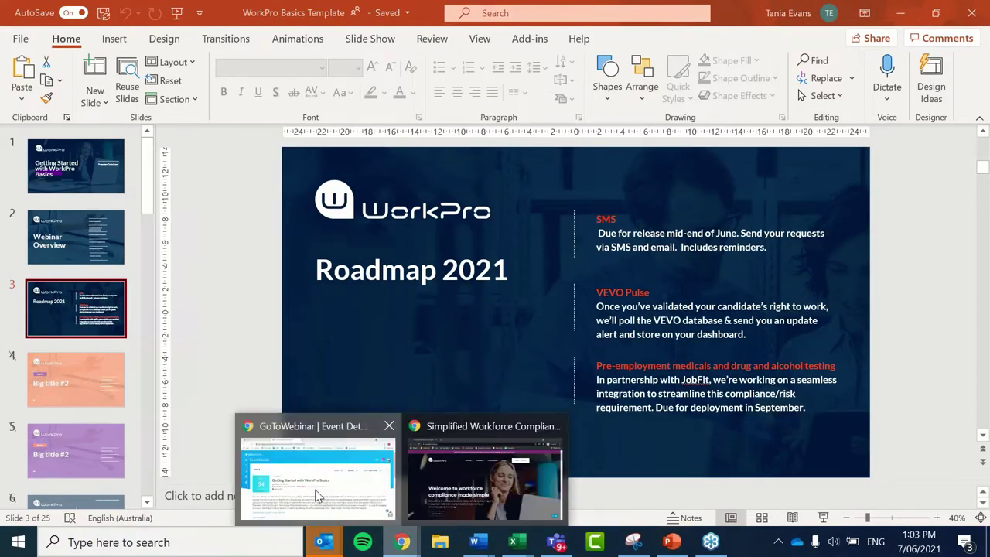
- Bring the GoToWebinar browser window to the front from the taskbar
click(317, 494)
- Switch to the WorkPro Home tab and choose Packages from the ACTIONS dropdown
key(ctrl+1)
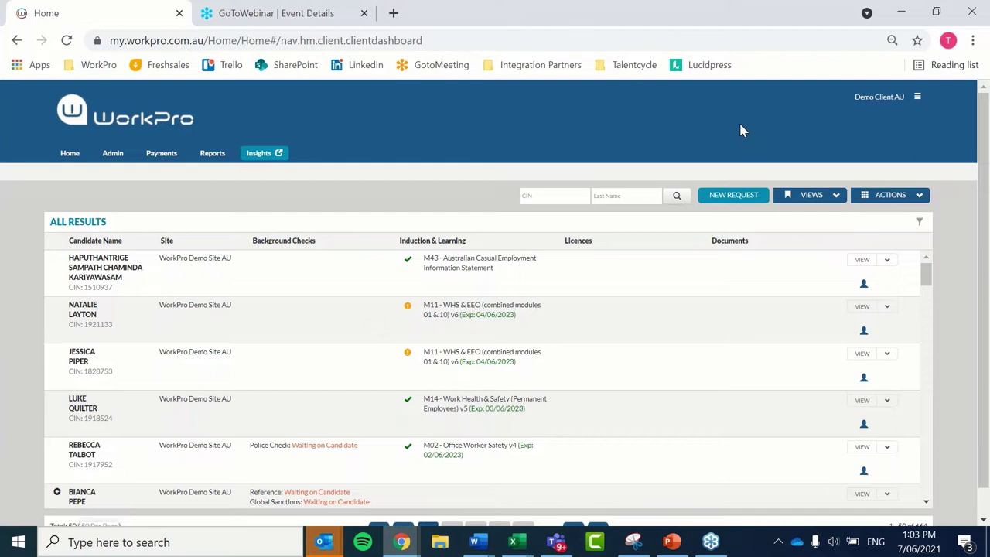
click(918, 197)
click(842, 250)
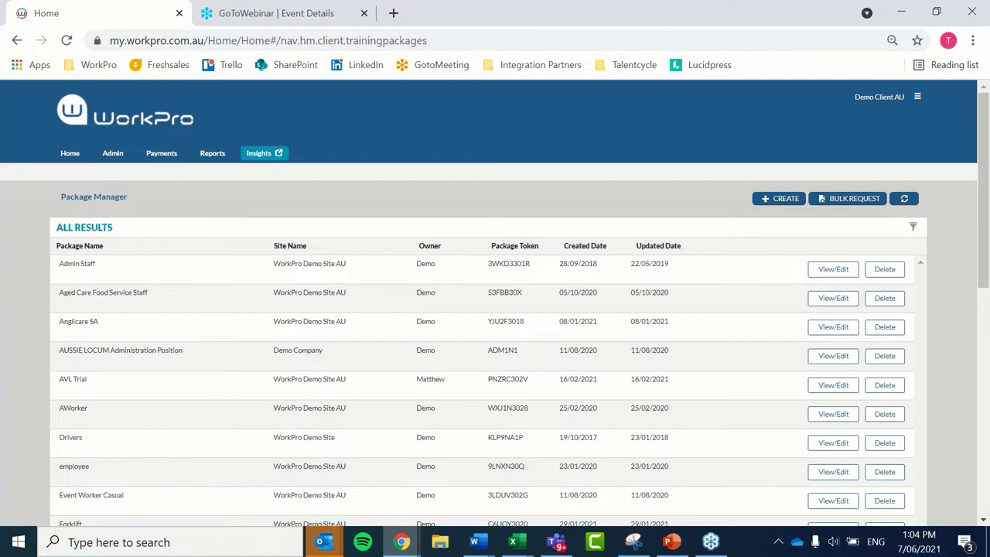
click(781, 198)
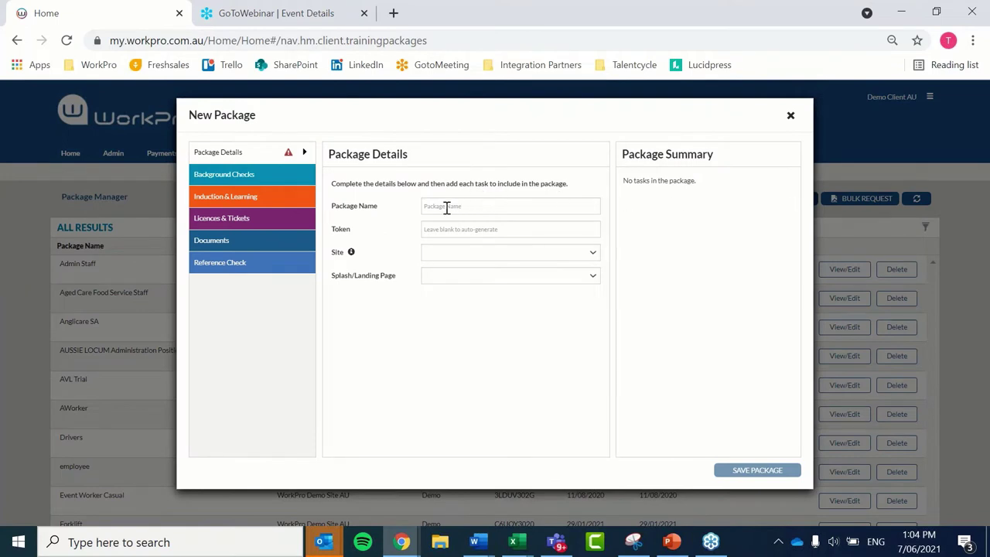
click(206, 178)
click(210, 199)
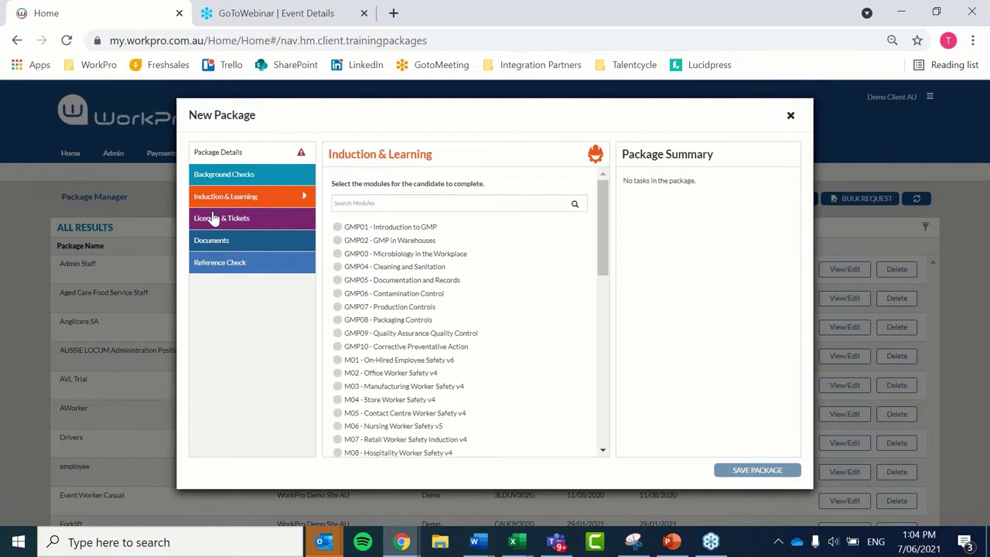
click(215, 222)
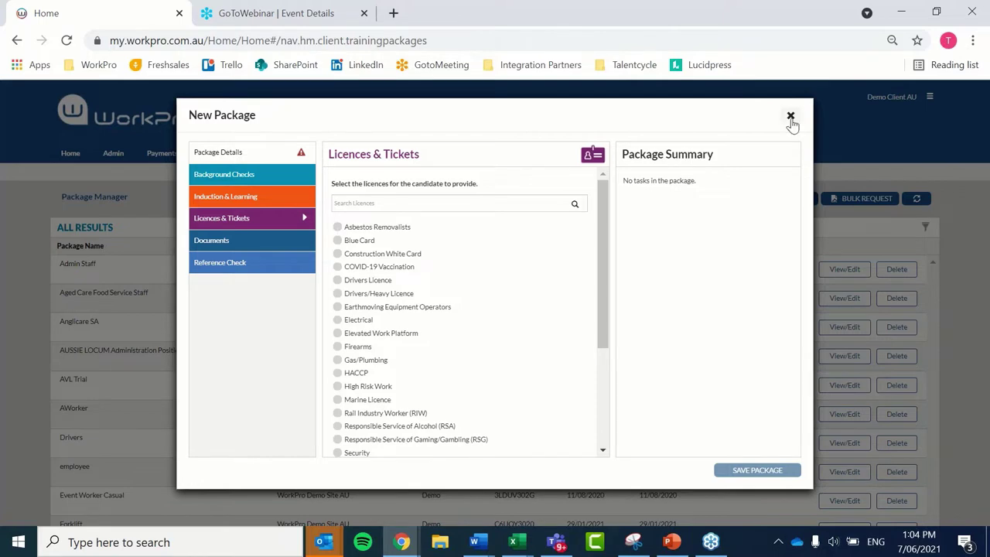
click(790, 118)
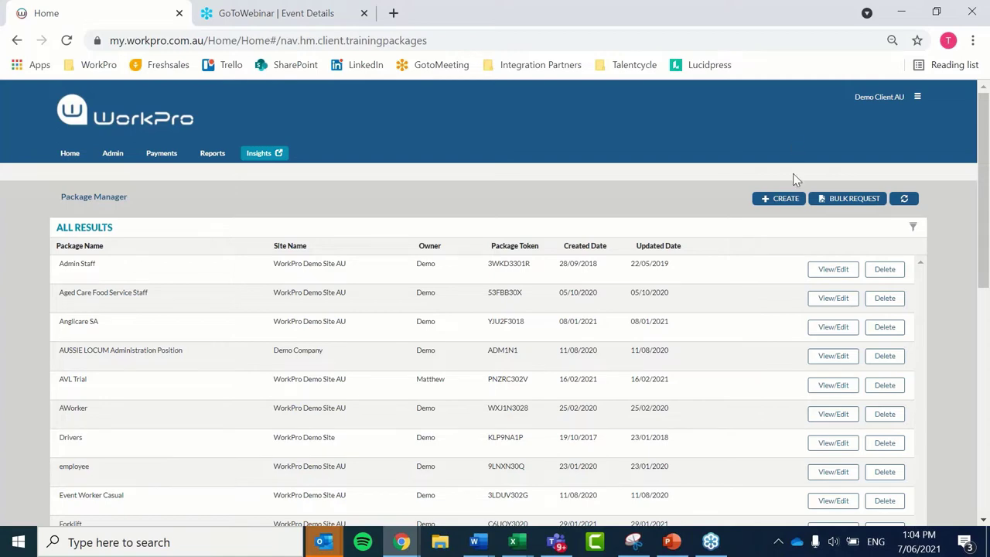
click(833, 270)
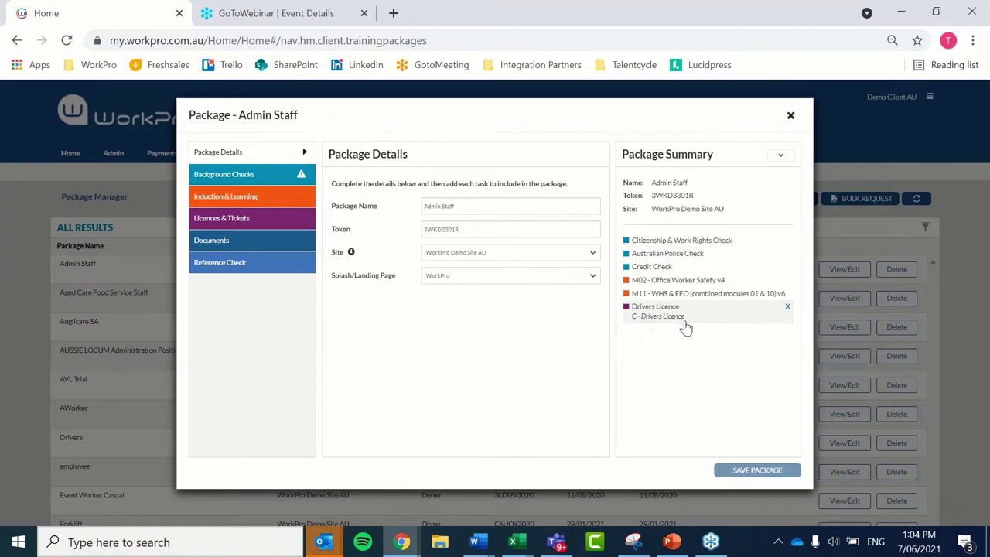
click(260, 202)
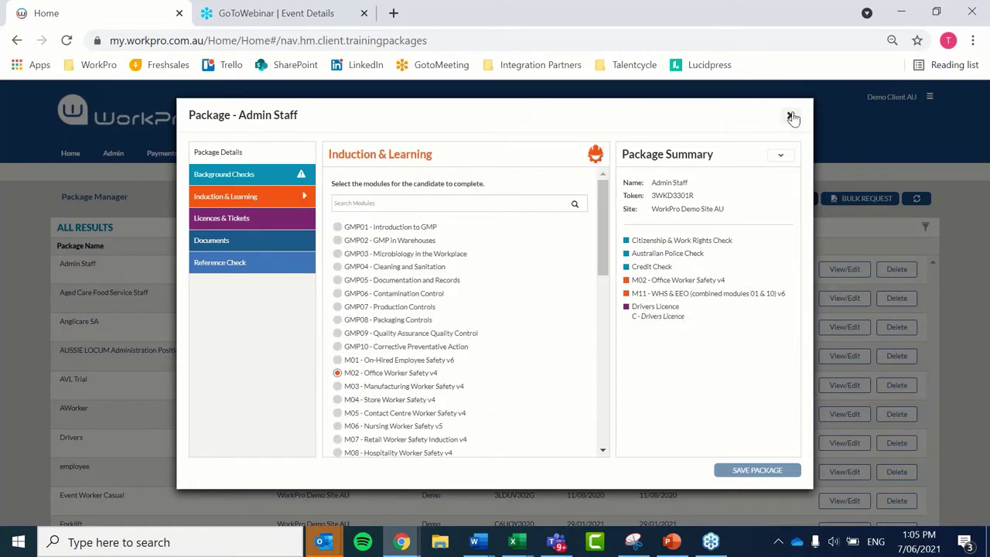
click(790, 116)
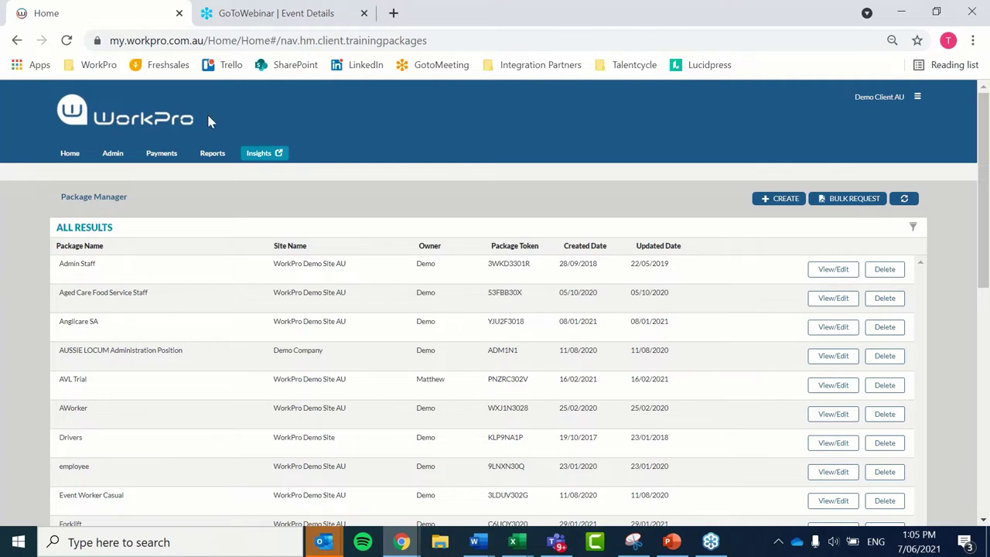
- Start a new request for a new candidate and glance at the packages list without choosing
click(69, 154)
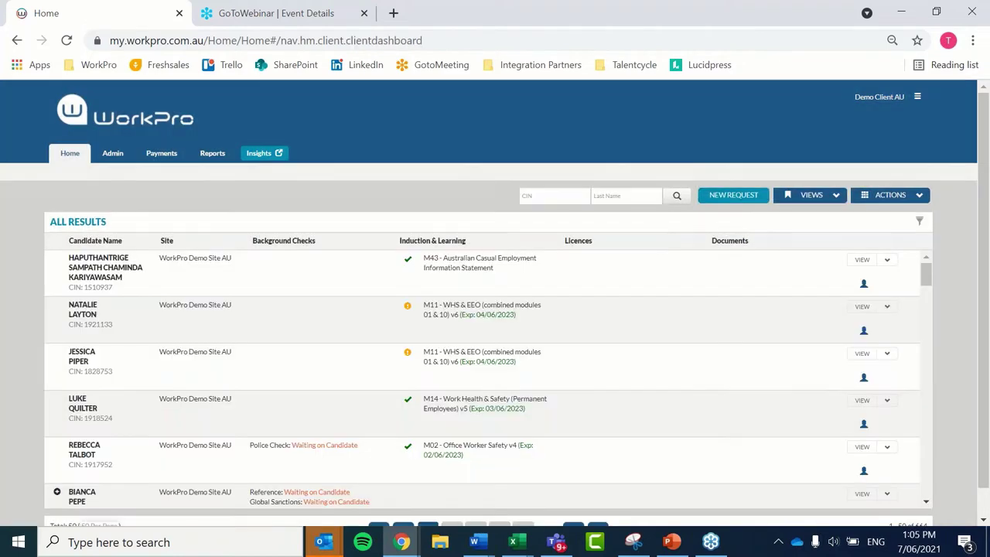
click(747, 199)
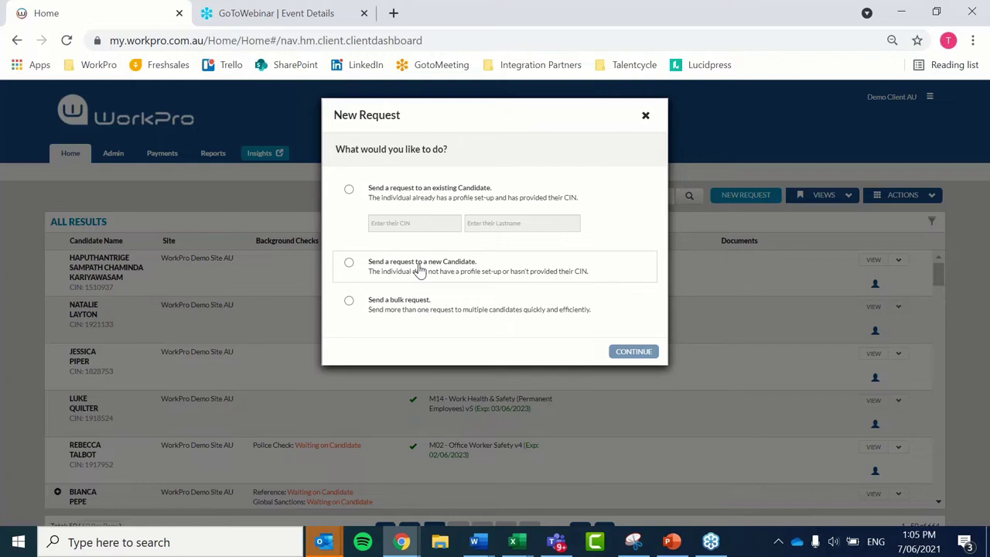
click(420, 267)
click(633, 351)
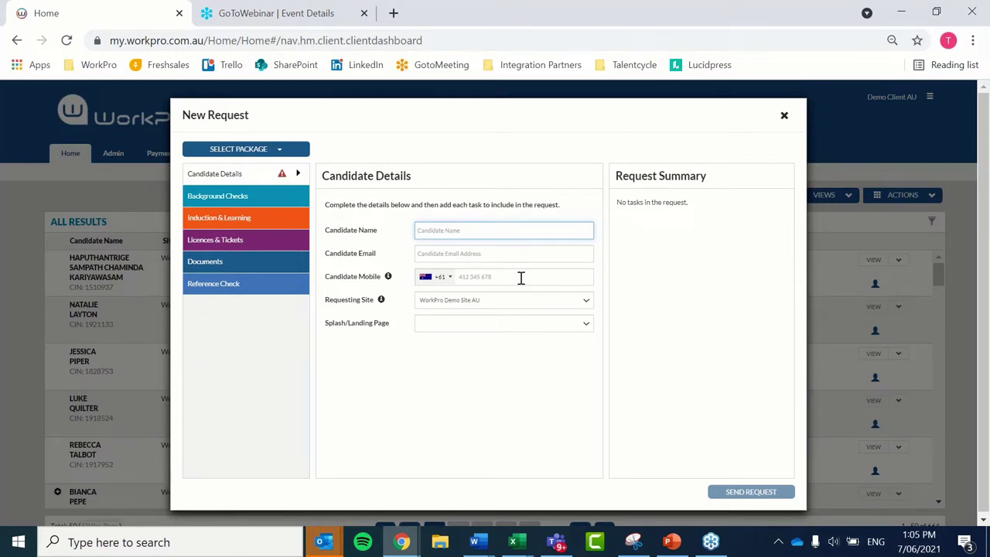
click(222, 153)
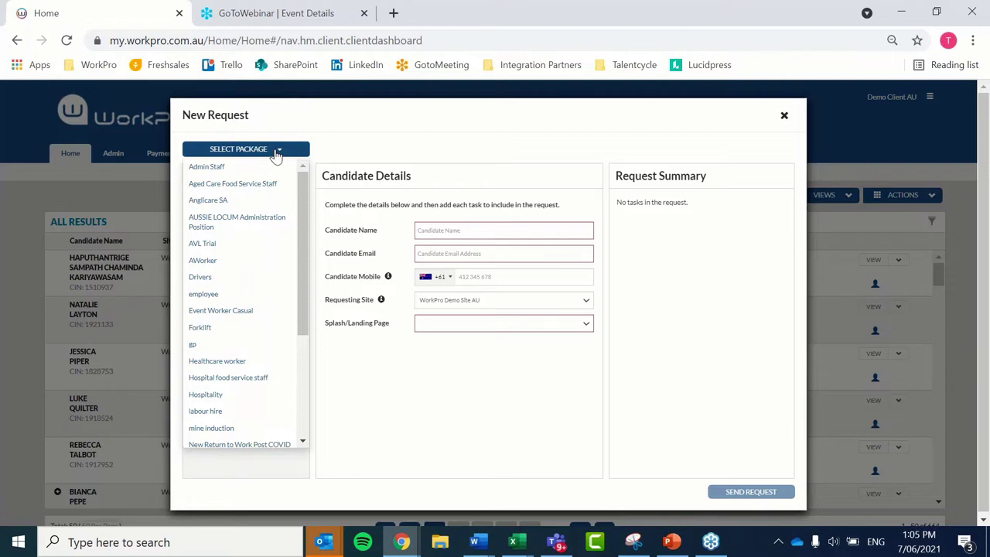
click(277, 153)
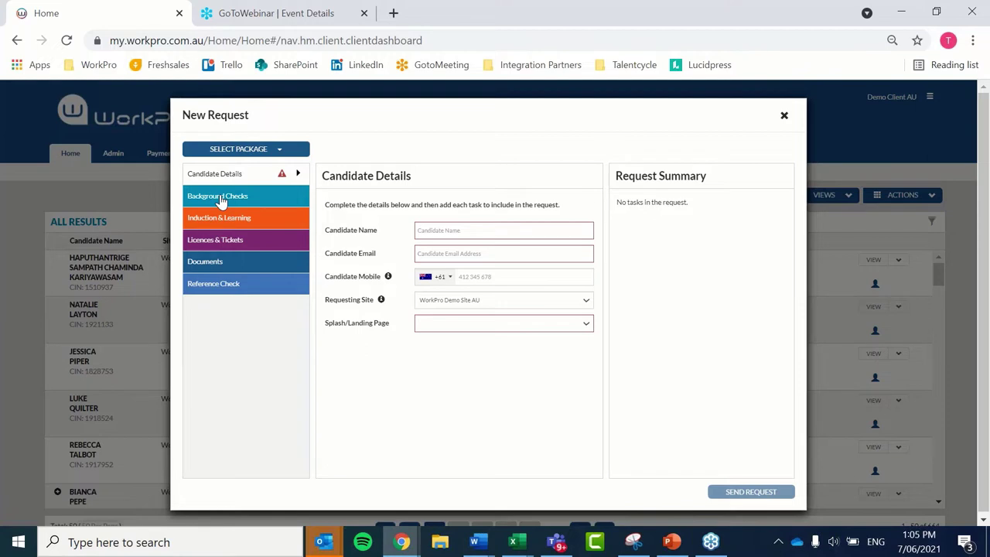
- Tick the Citizenship & Work Rights Check and Credit Check, then discard the request
click(222, 200)
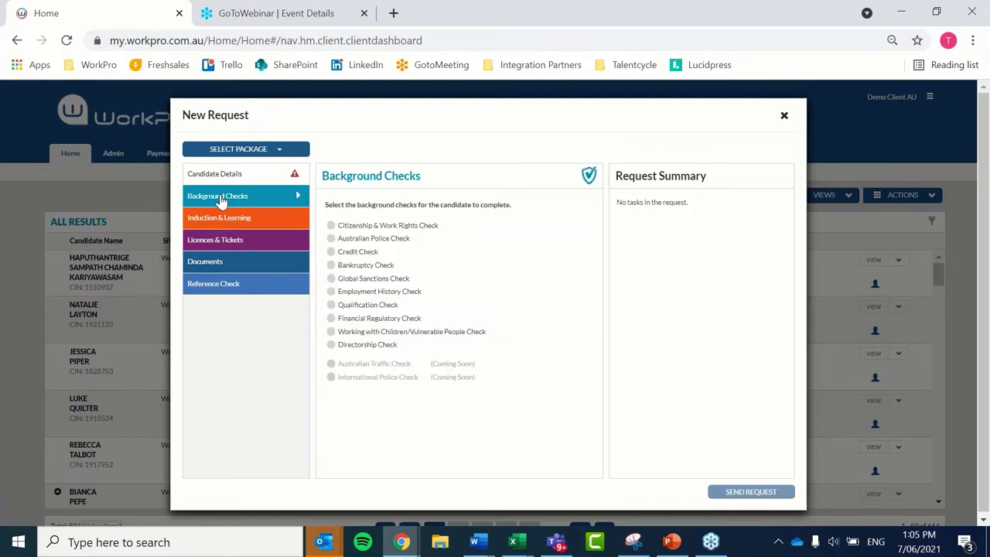
click(382, 230)
click(377, 252)
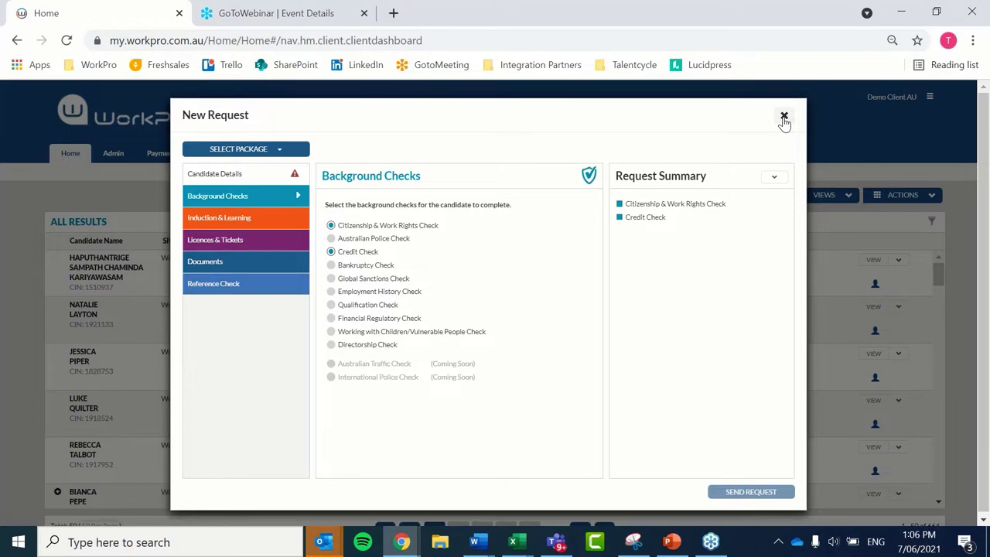
click(784, 117)
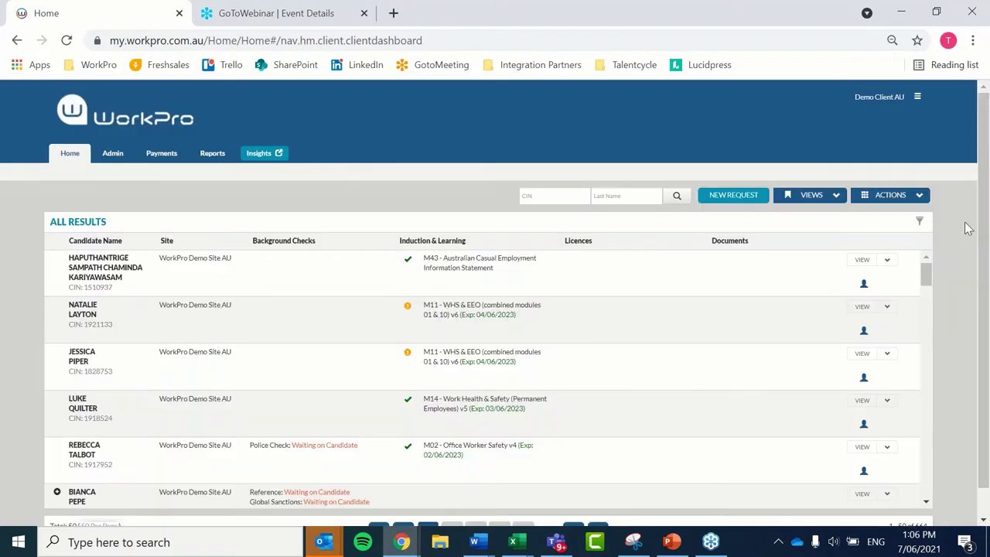
- Start a Bulk Request with manual candidate entry and preview its Package list unchosen
click(738, 203)
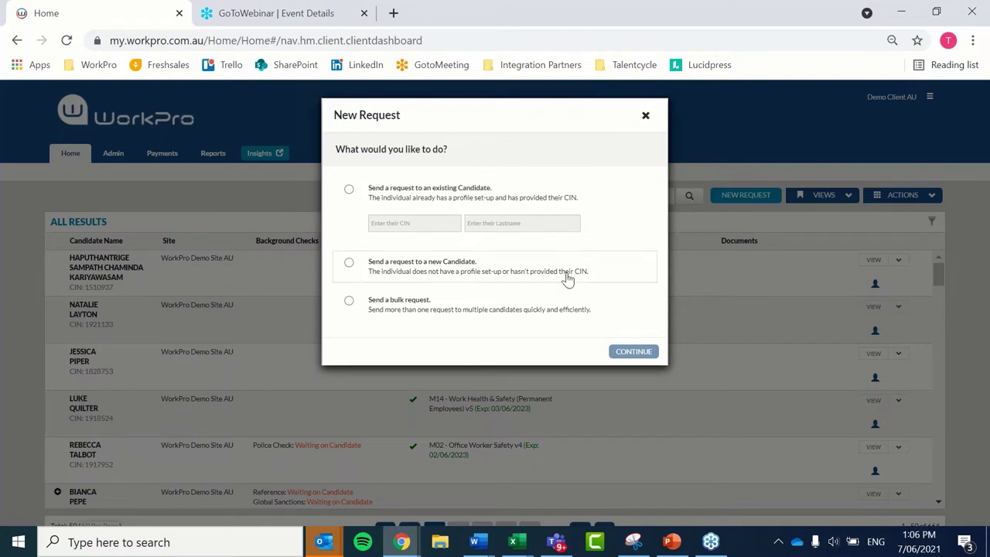
click(384, 310)
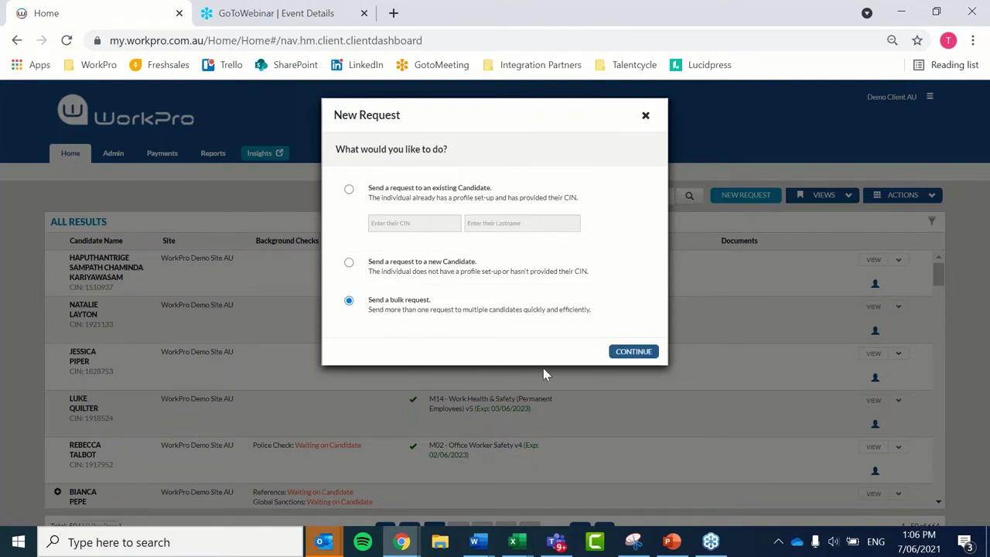
click(646, 358)
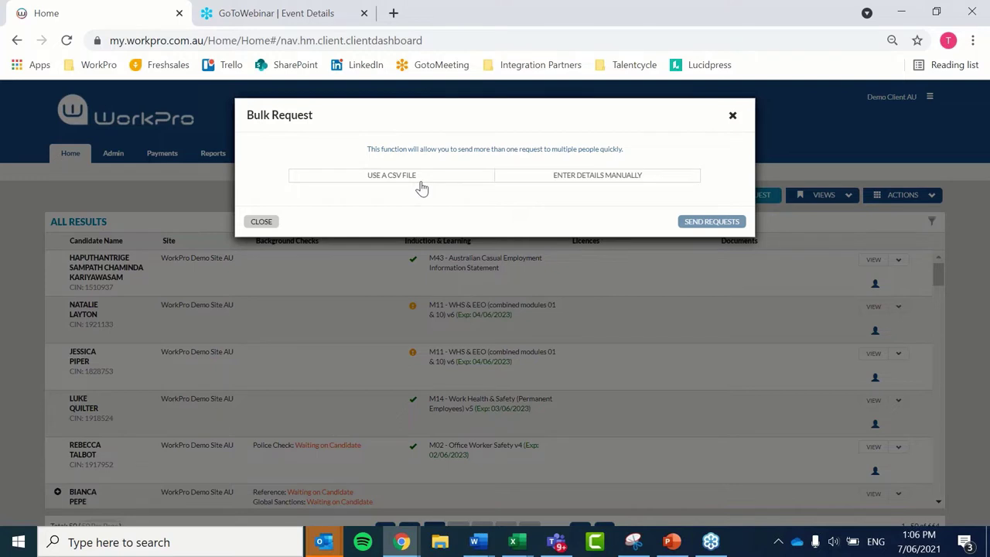
click(597, 178)
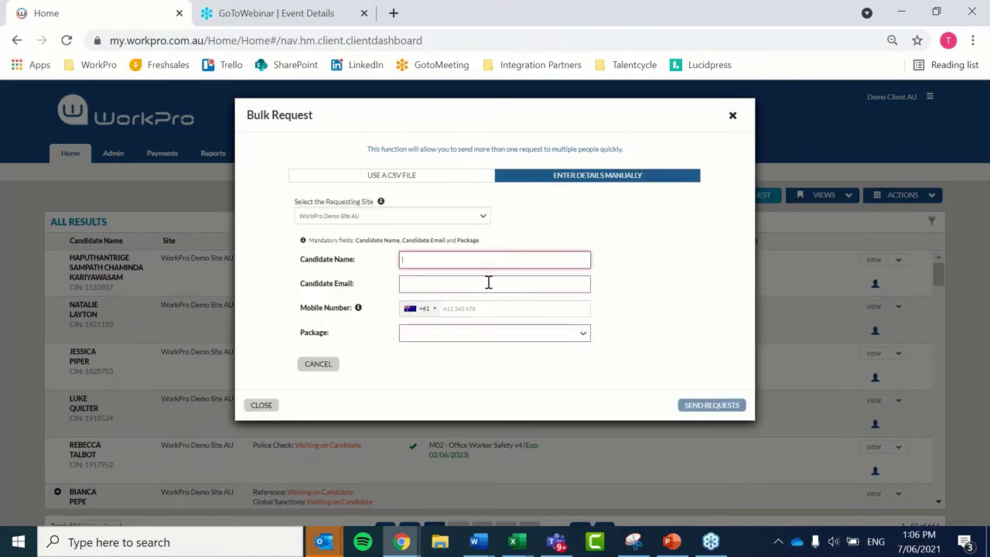
click(486, 337)
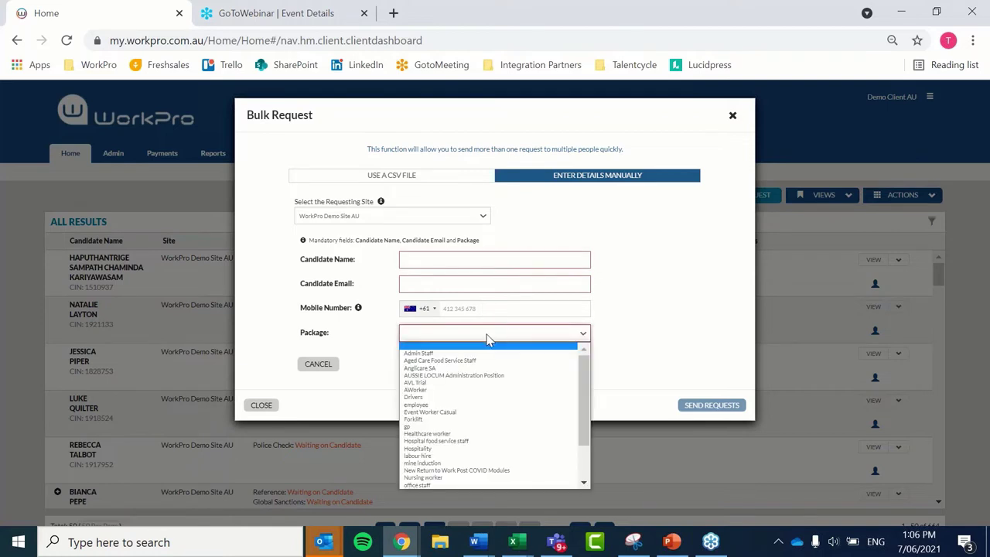
click(487, 337)
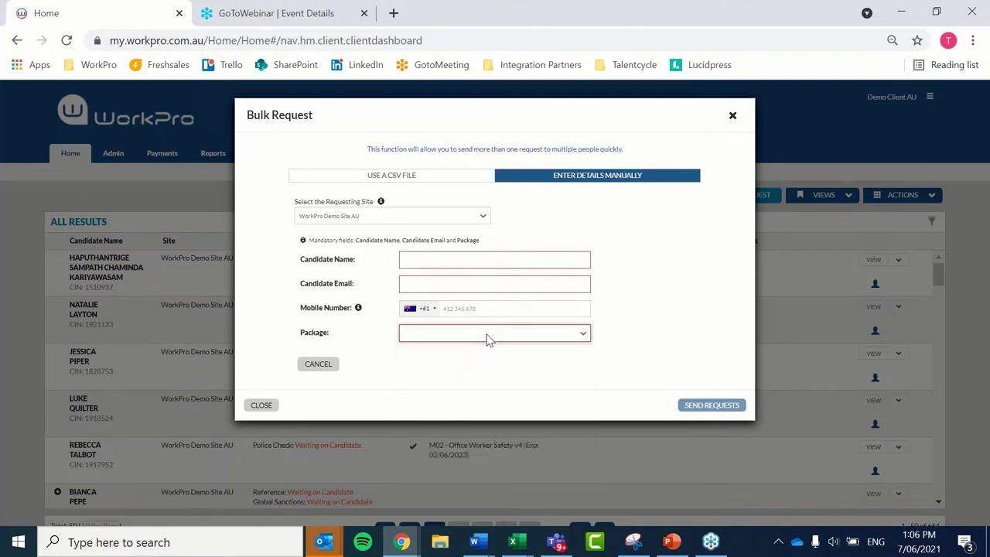
- Switch the bulk request to CSV upload, preview packages, and close without sending
click(418, 183)
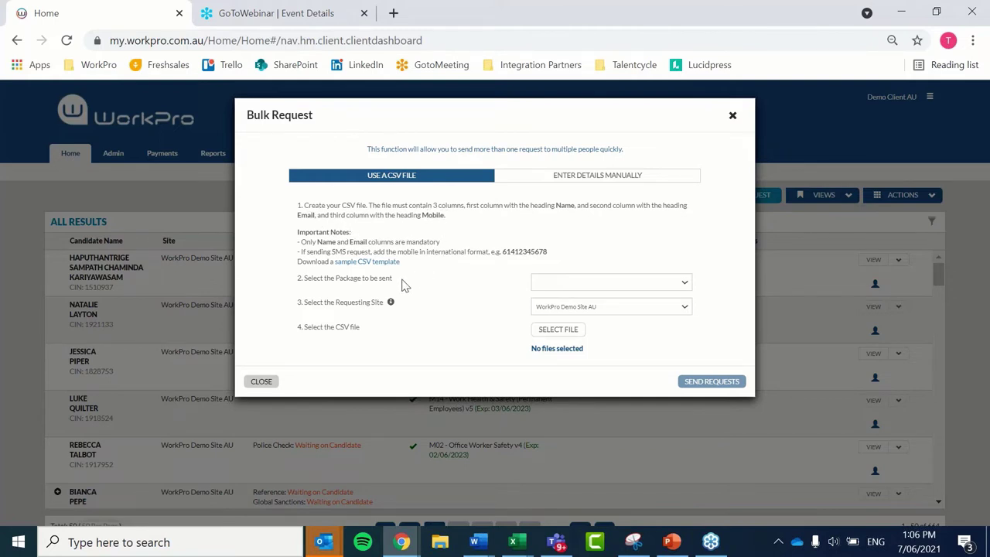
click(539, 285)
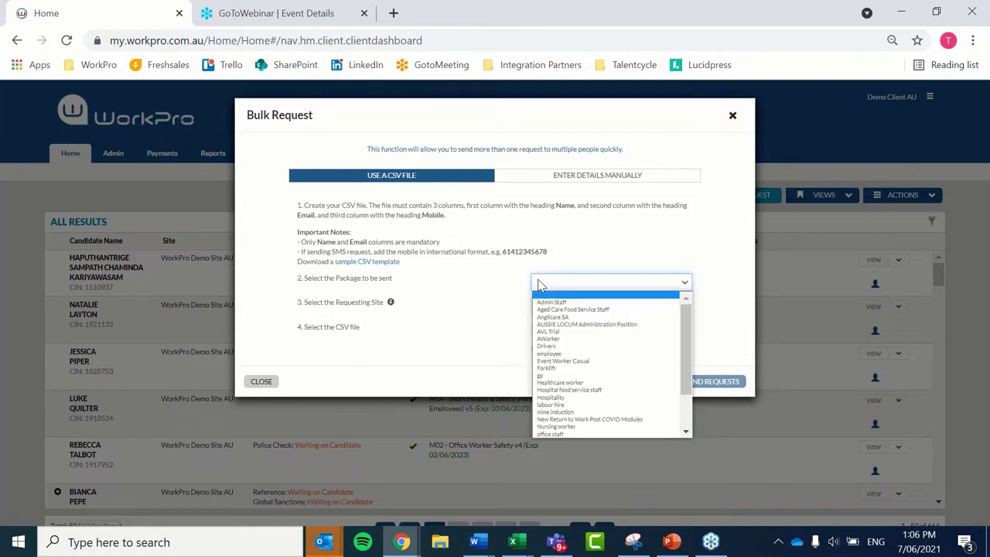
click(539, 284)
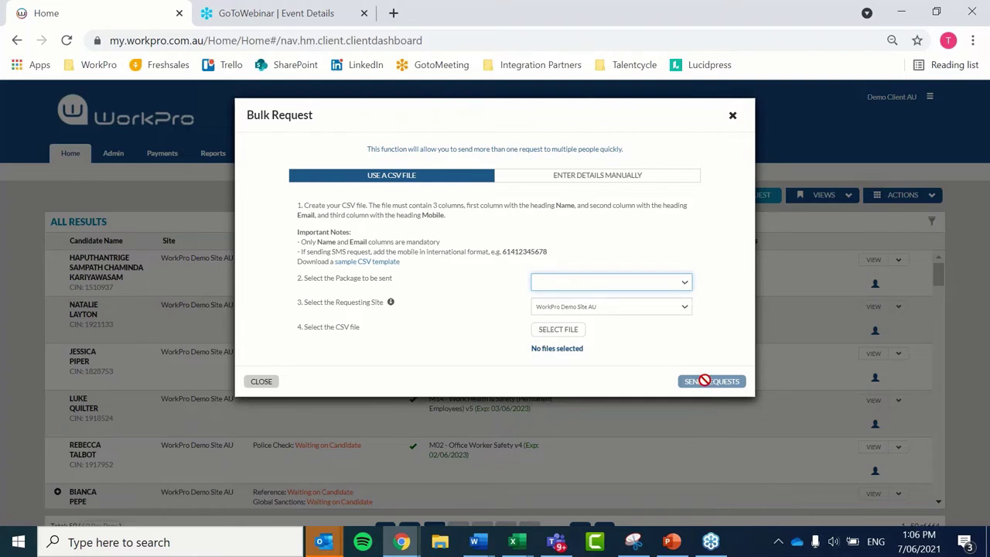
click(732, 116)
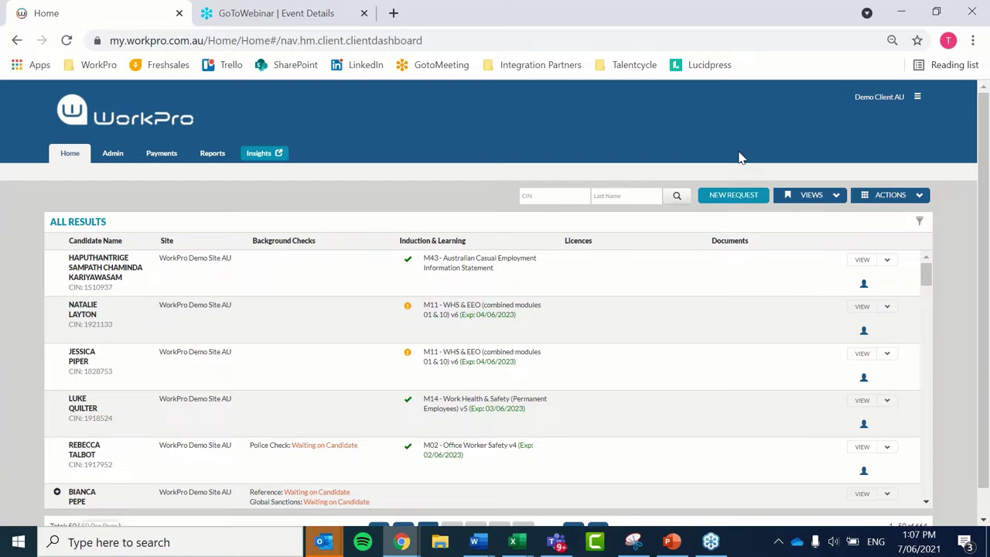
- Open the Track Requests page and highlight the first request's token
click(916, 197)
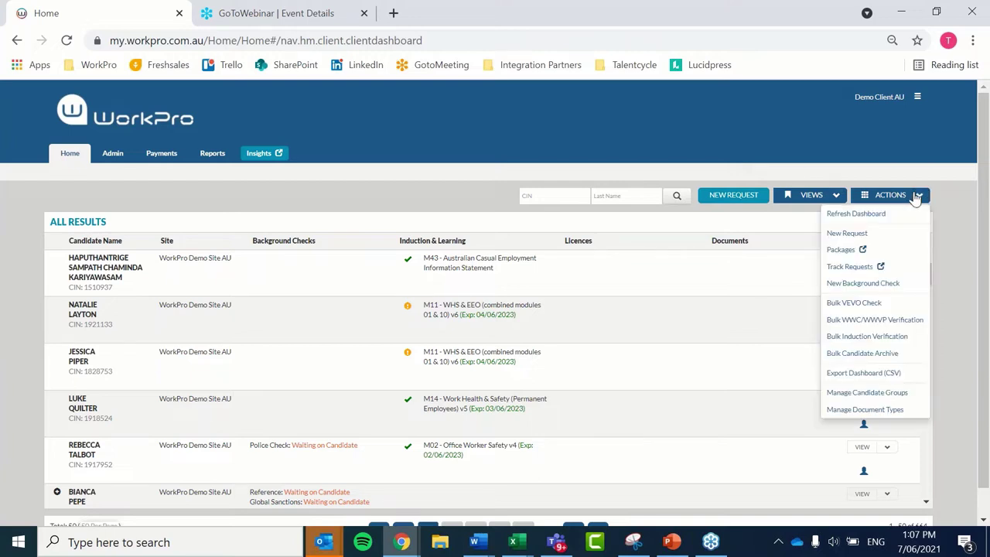
click(851, 267)
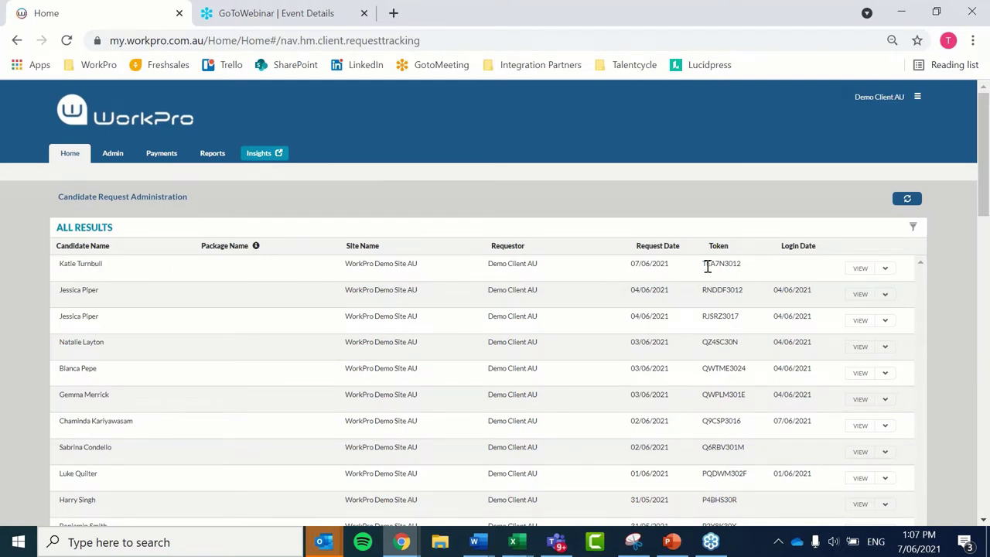
drag(704, 266, 741, 264)
click(732, 266)
- View and close the first request's details, then expand its options dropdown
click(859, 270)
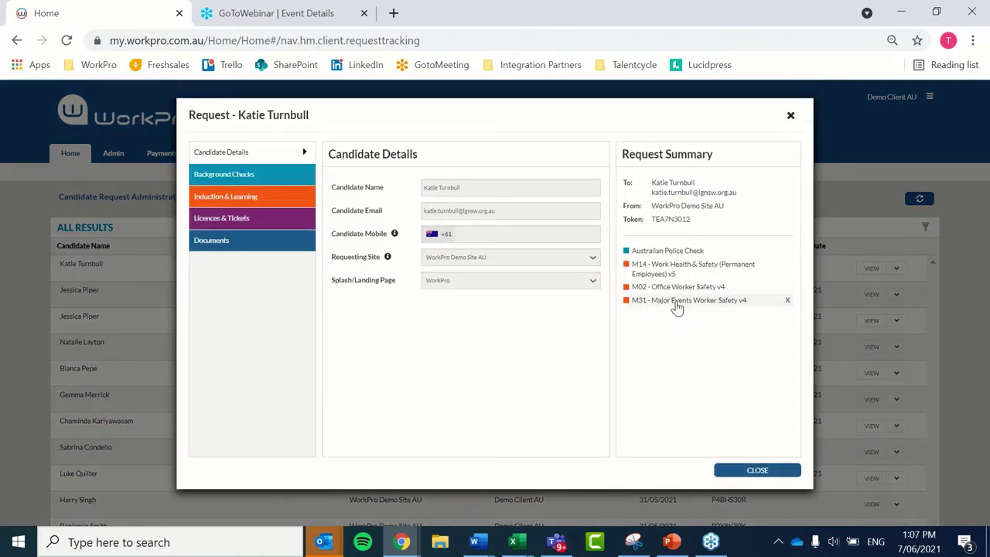
click(790, 116)
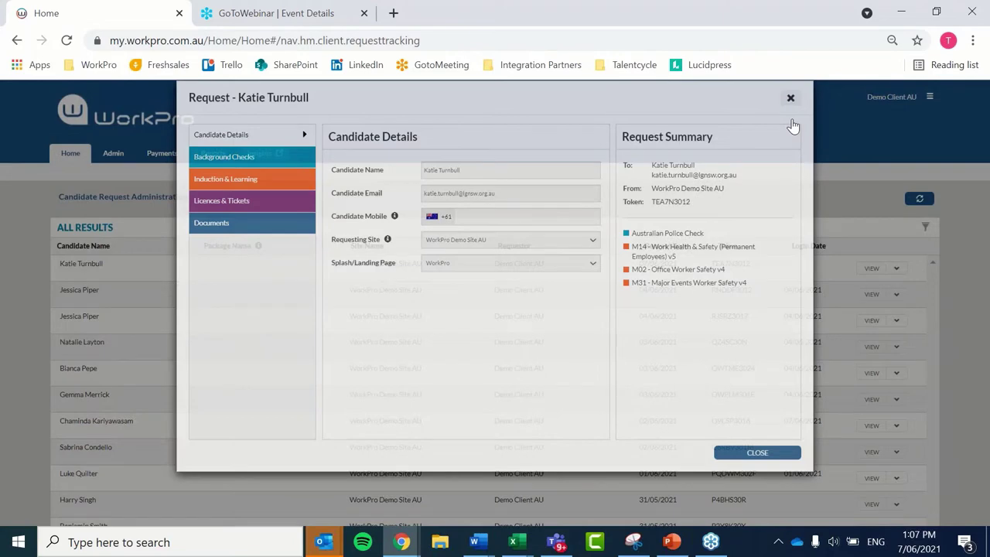
click(885, 269)
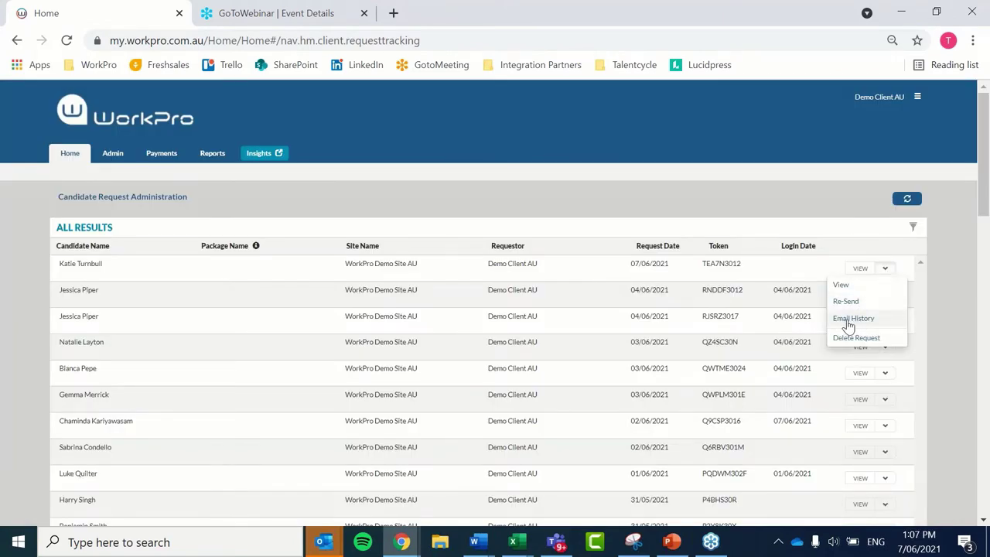
click(844, 210)
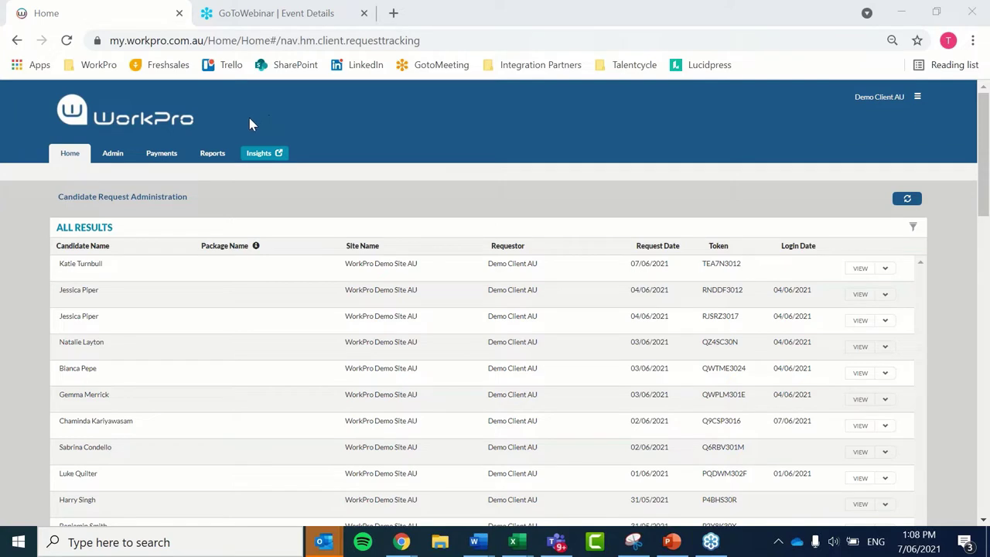
click(836, 134)
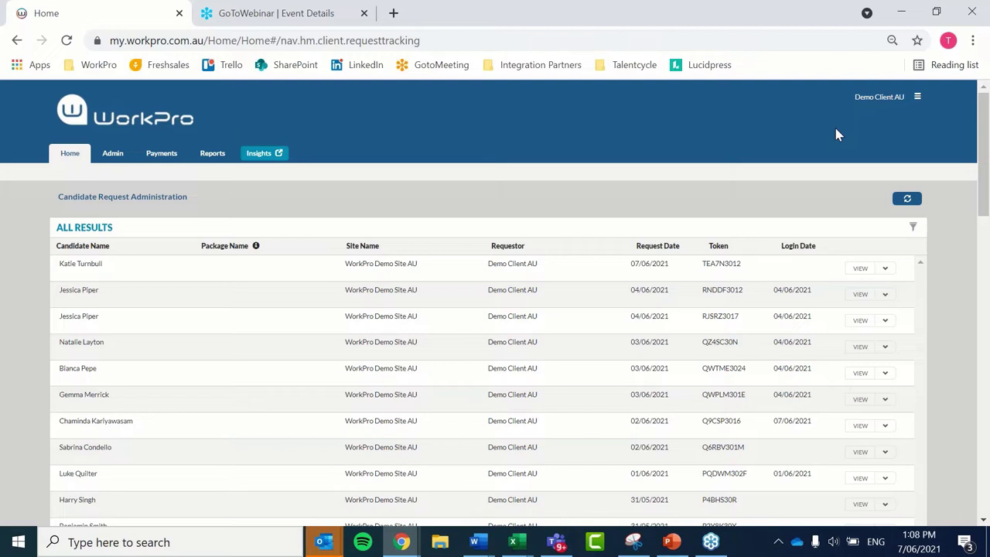
click(885, 269)
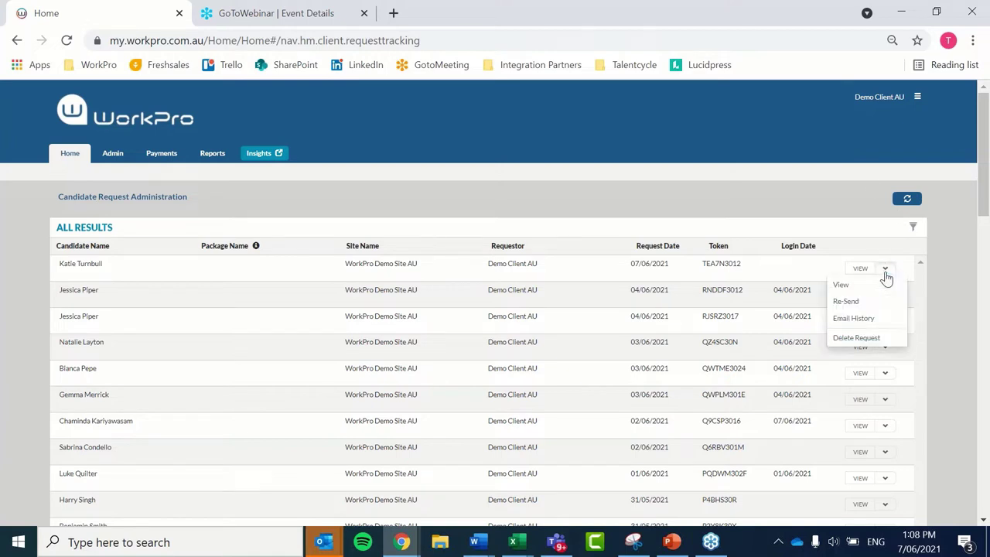
click(854, 323)
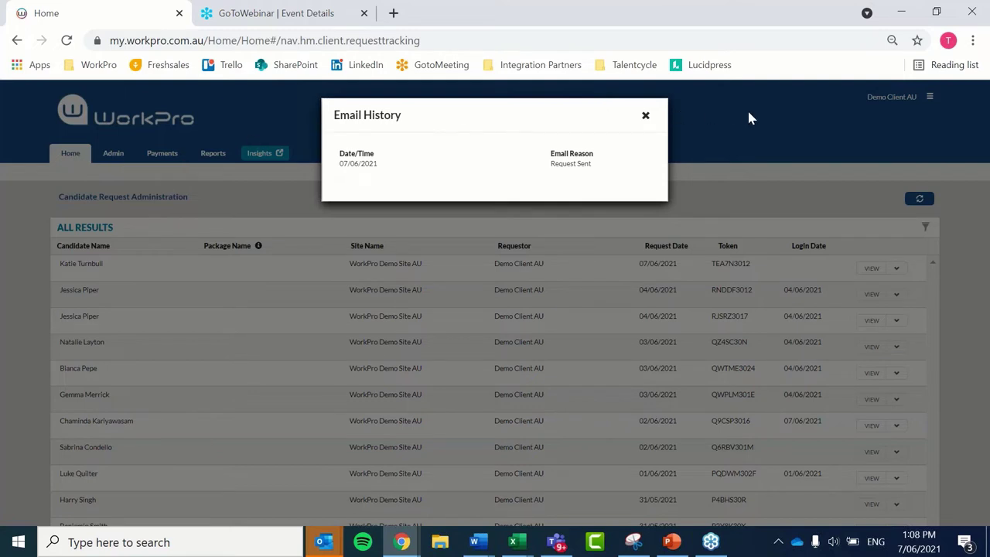
click(643, 116)
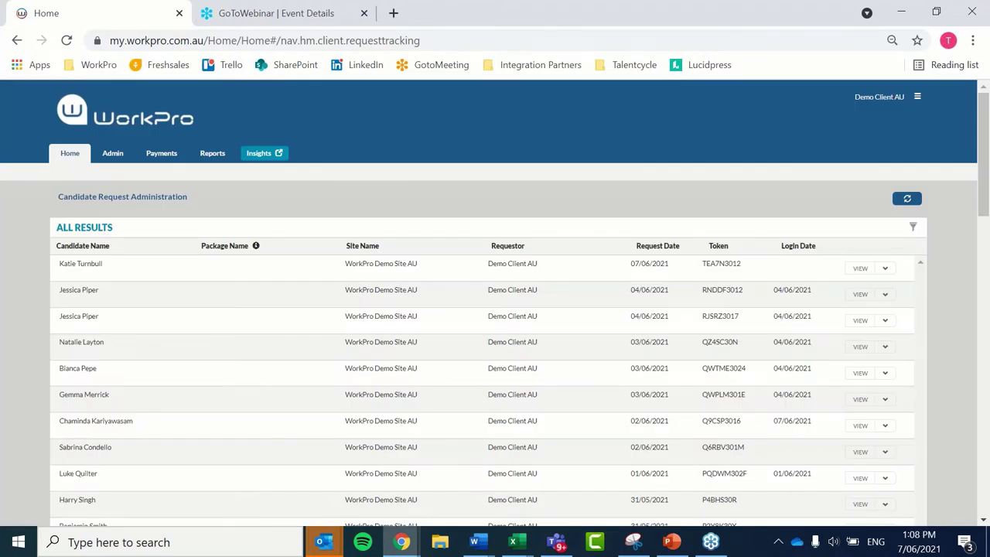
- Open WorkPro Insights and inspect the Request Status Sent and Token Unused bars
click(260, 154)
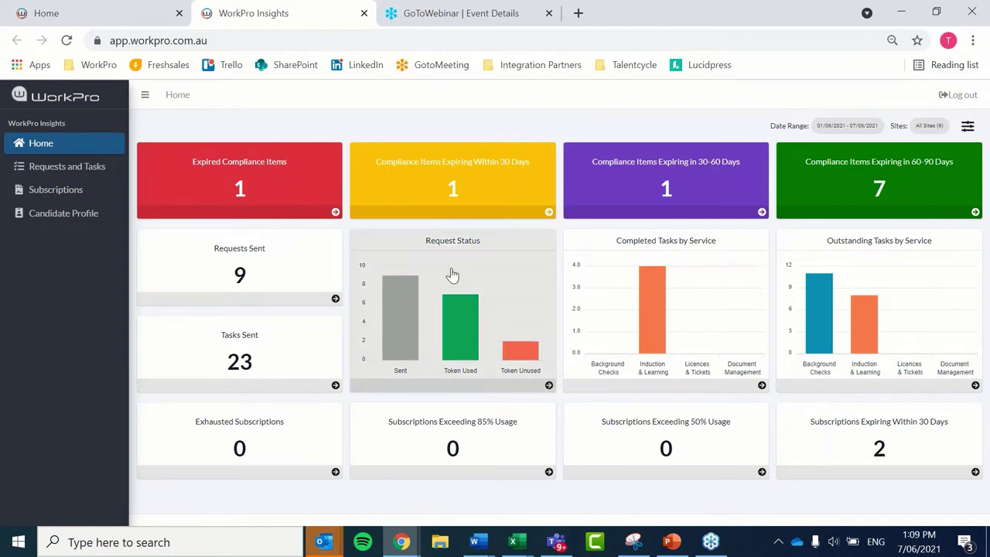
mouse_move(453, 275)
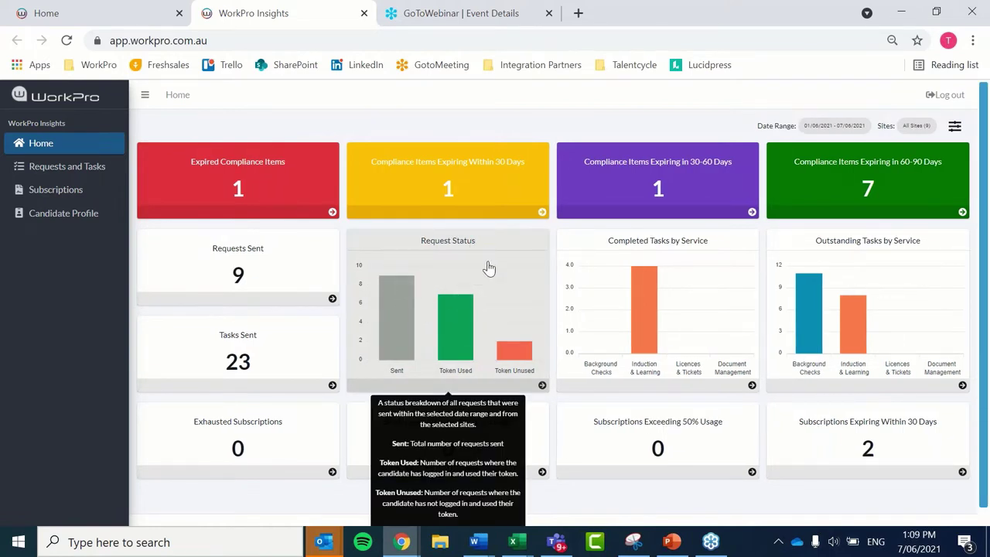
mouse_move(398, 348)
mouse_move(515, 354)
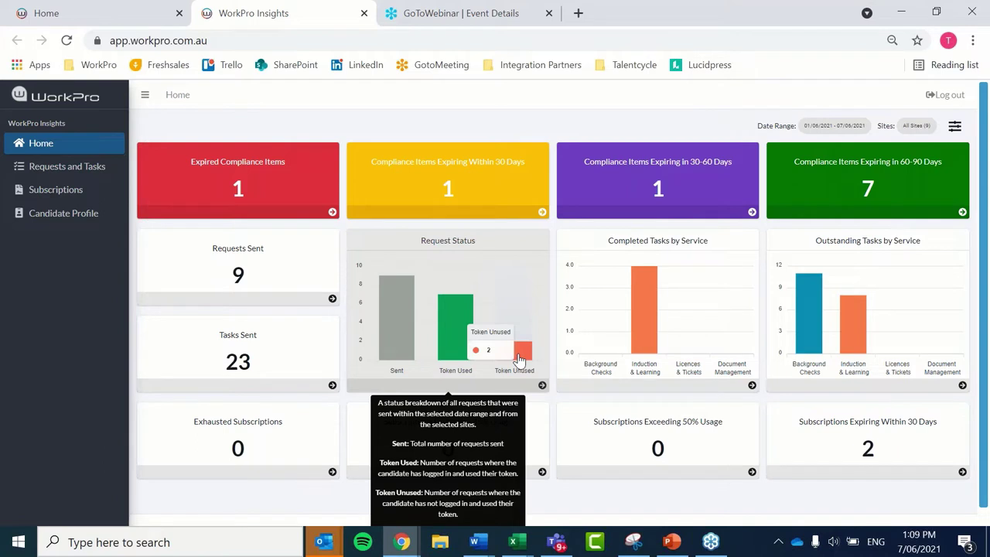
click(520, 360)
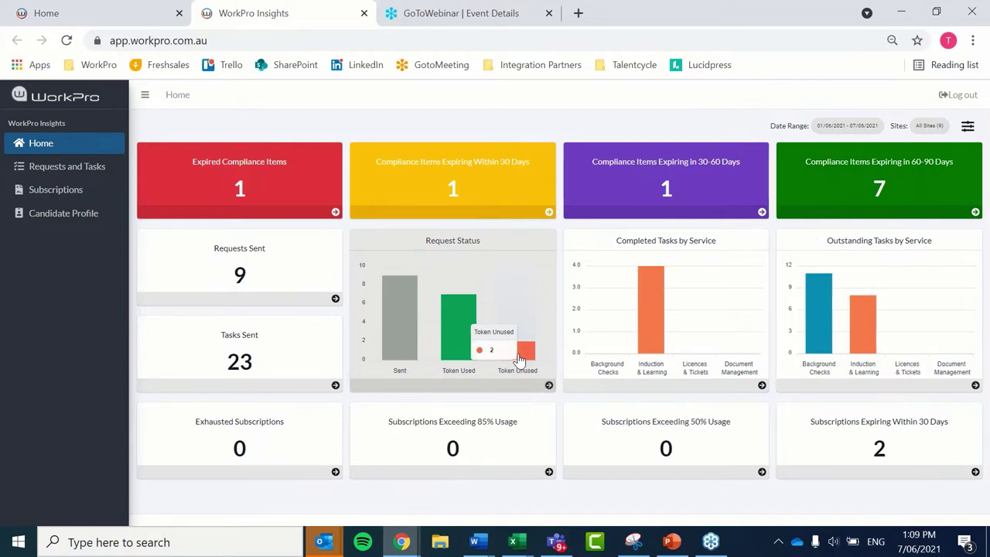
- Review the first Token Unused candidate's outstanding tasks, then return to the WorkPro Home tab
click(520, 360)
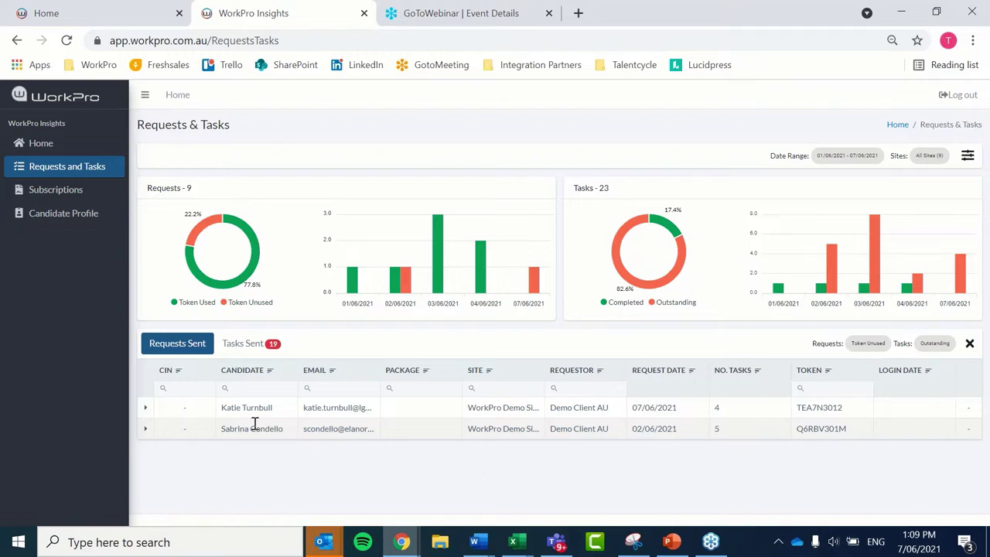
click(146, 409)
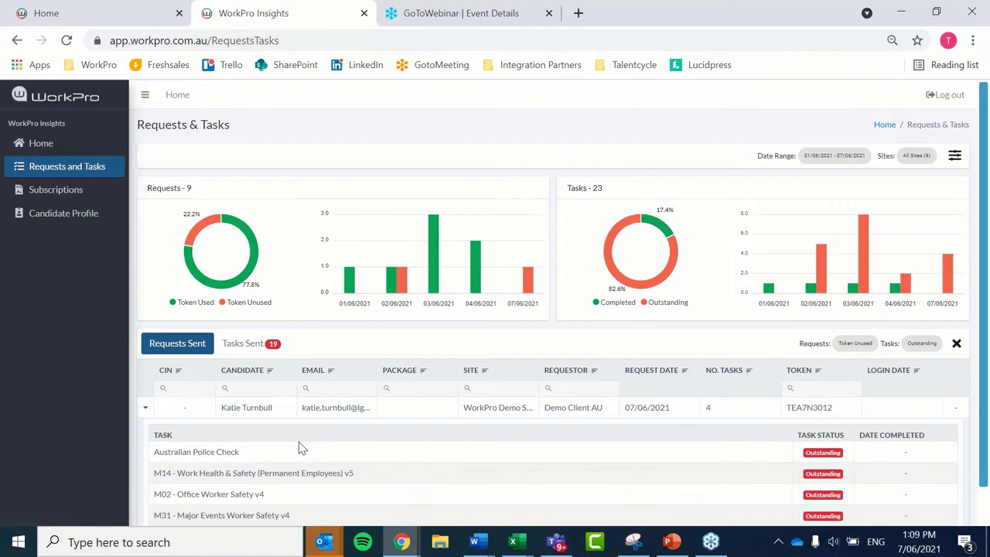
scroll(192, 413, down, 1)
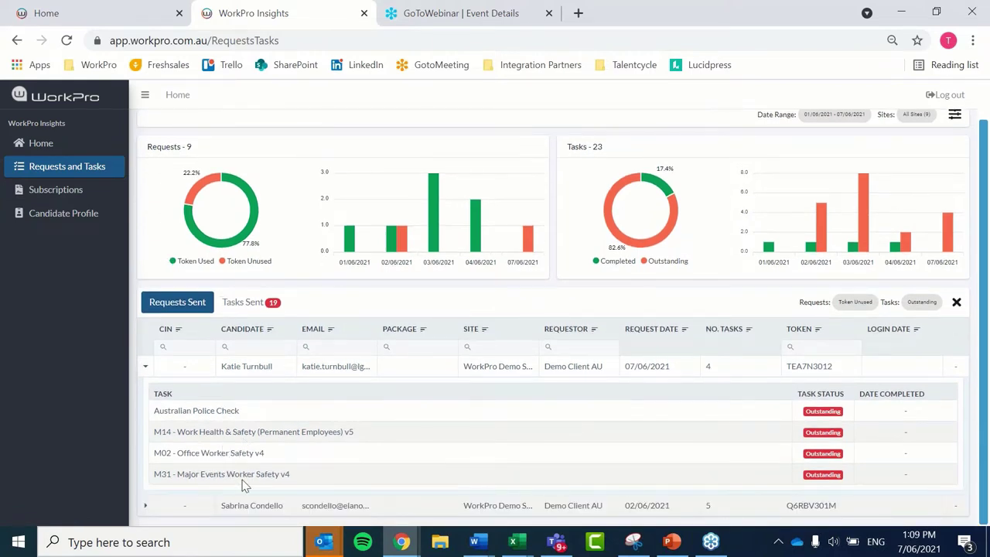
click(146, 369)
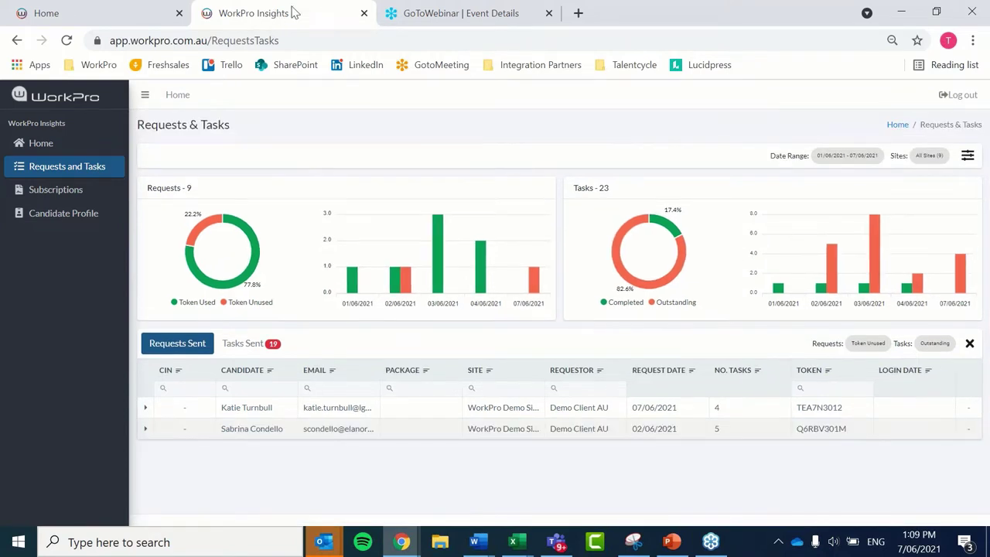
click(96, 20)
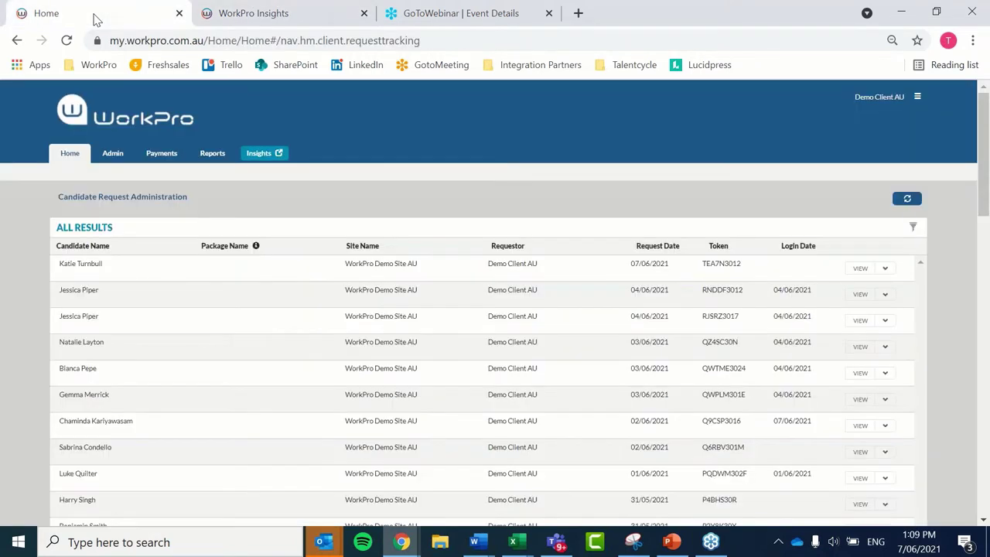
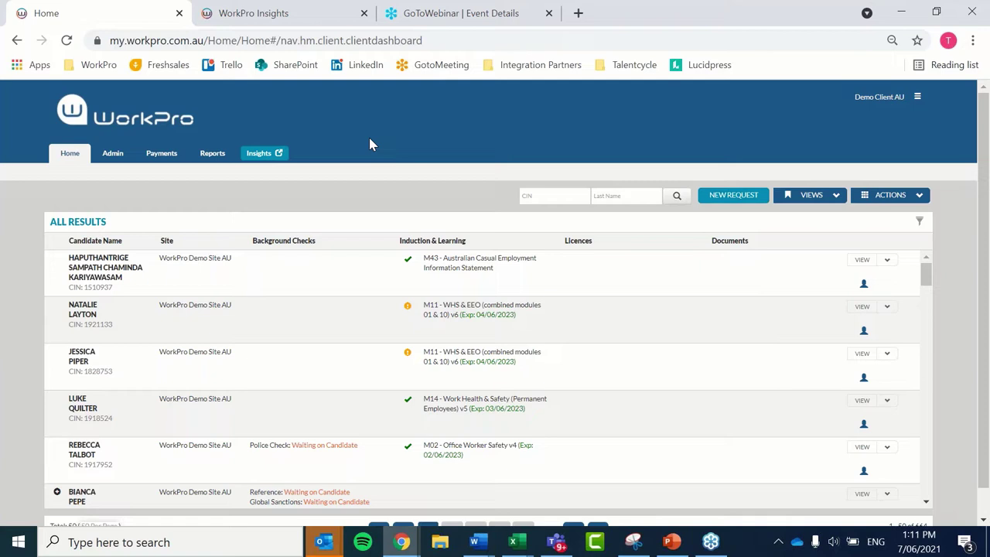
- Search for the candidate by their CIN and last name and open their profile
click(535, 197)
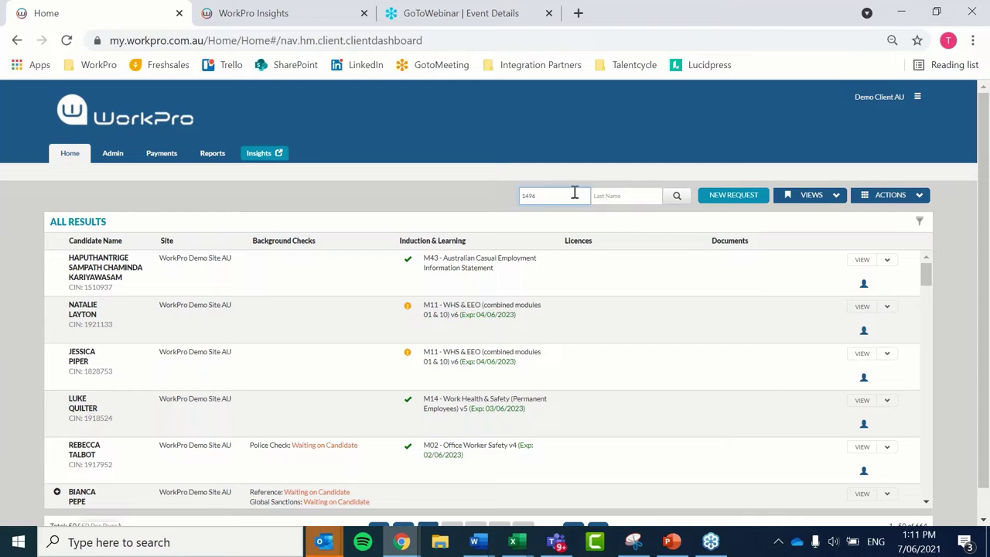
click(628, 195)
text(evans)
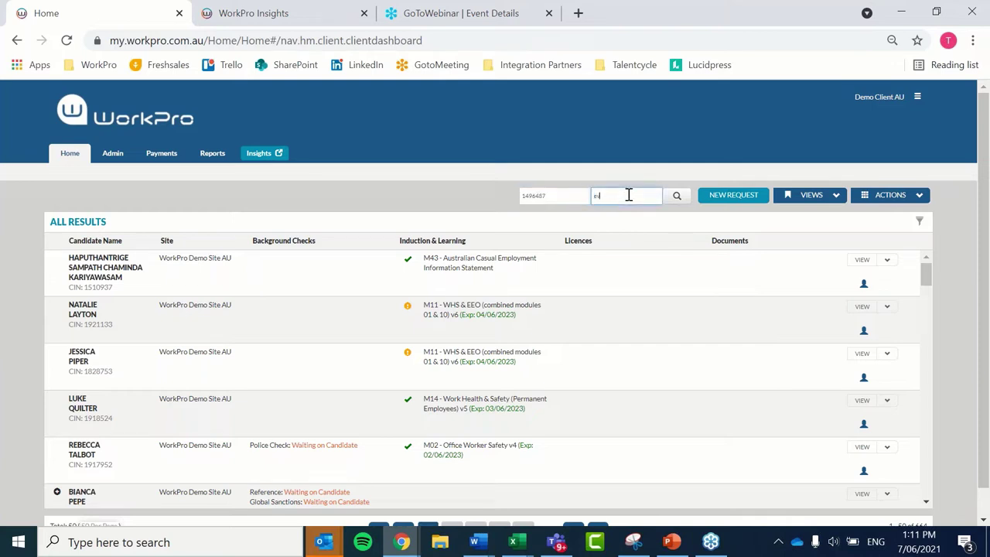
click(678, 196)
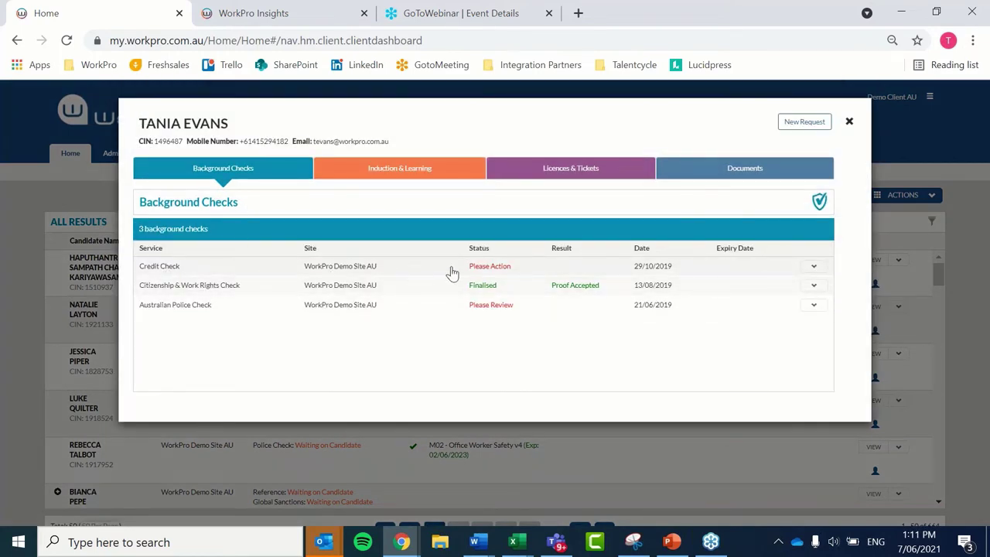
- Review the profile's Induction & Learning, Licences & Tickets, Documents and Background Checks sections, then close it
click(389, 175)
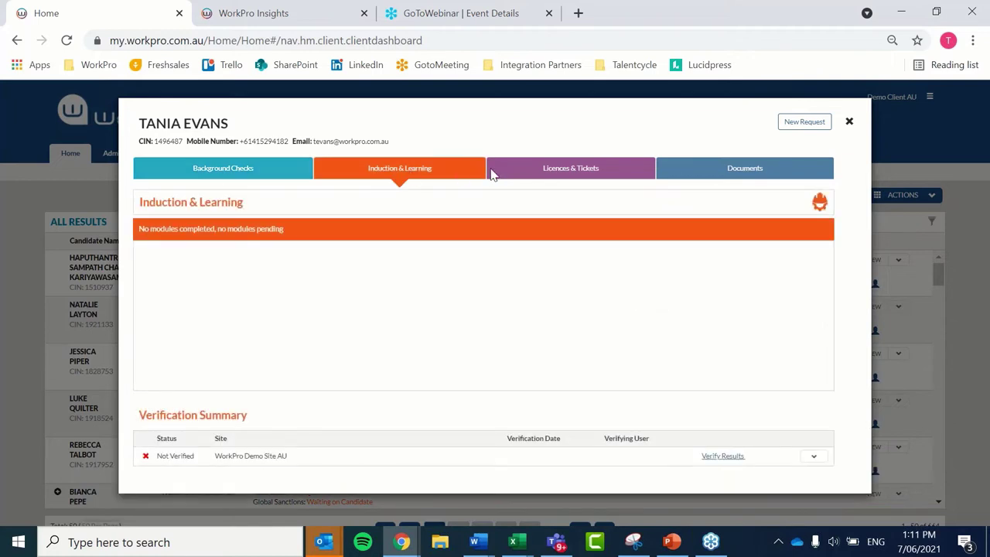
click(568, 175)
click(740, 173)
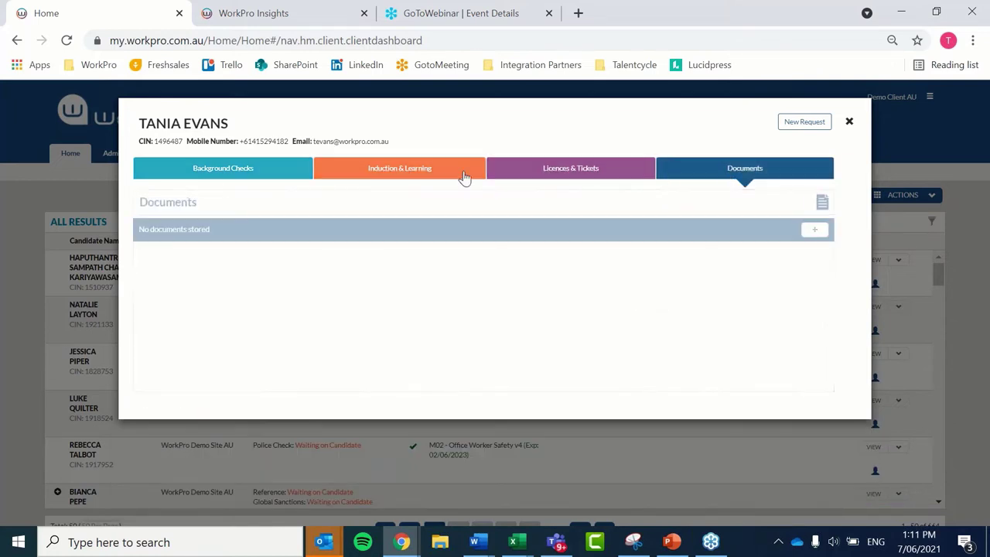
click(222, 174)
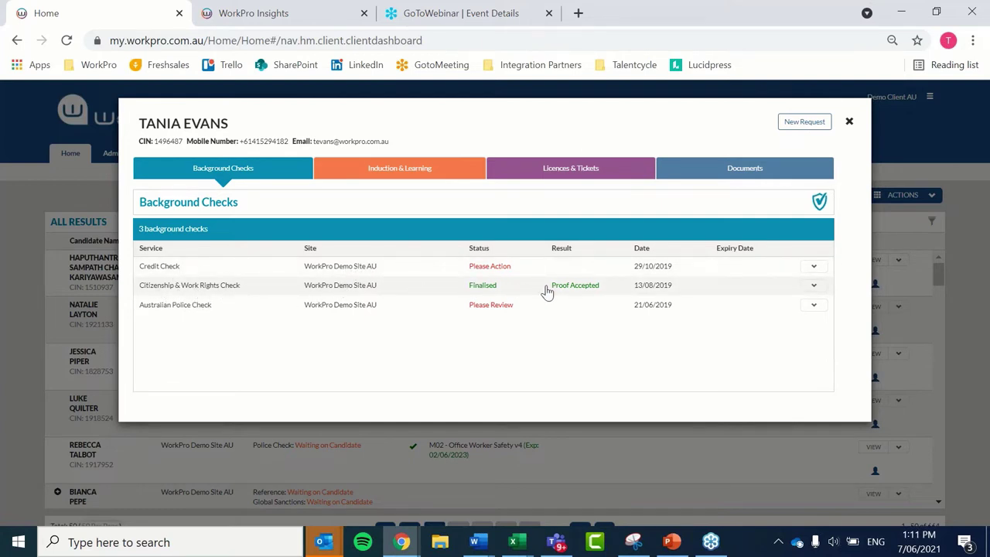
click(813, 287)
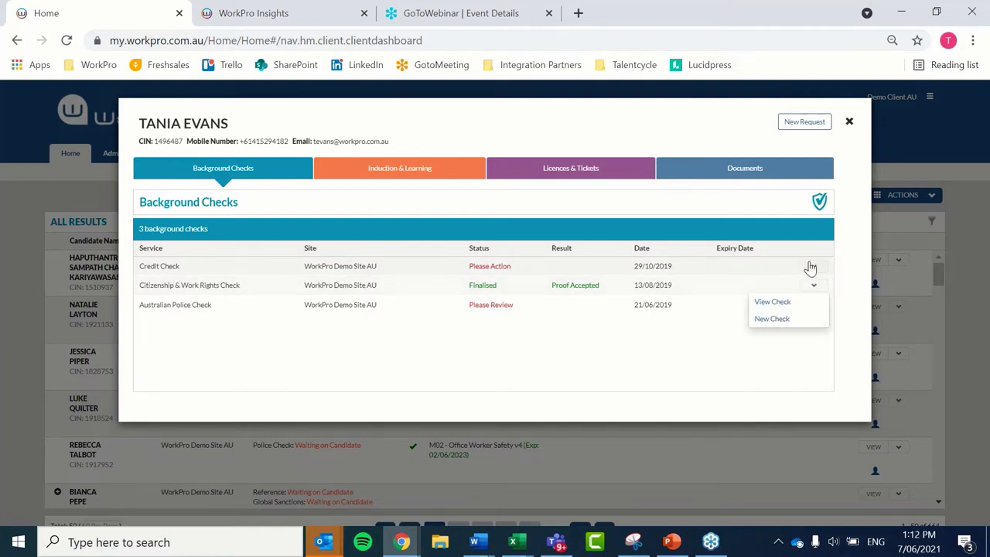
click(377, 174)
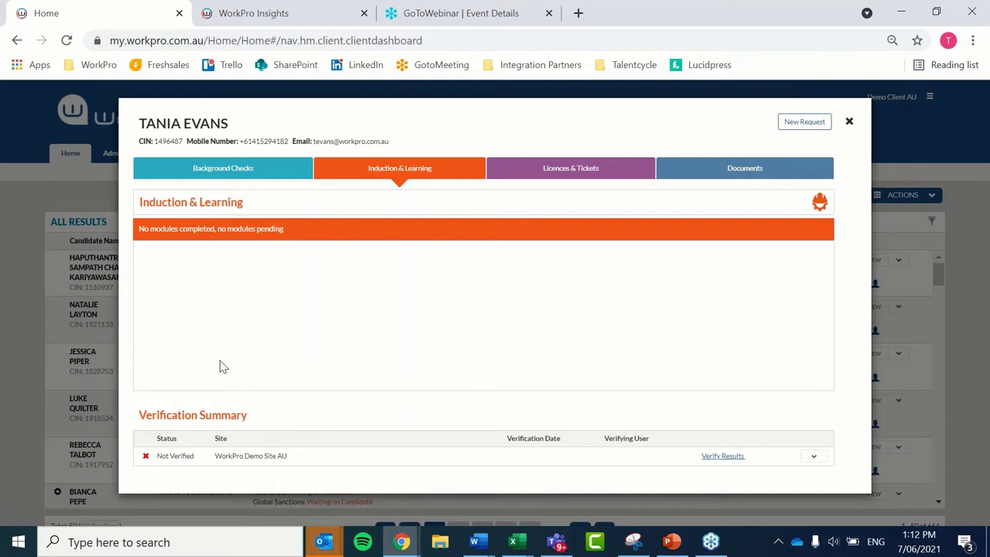
click(849, 123)
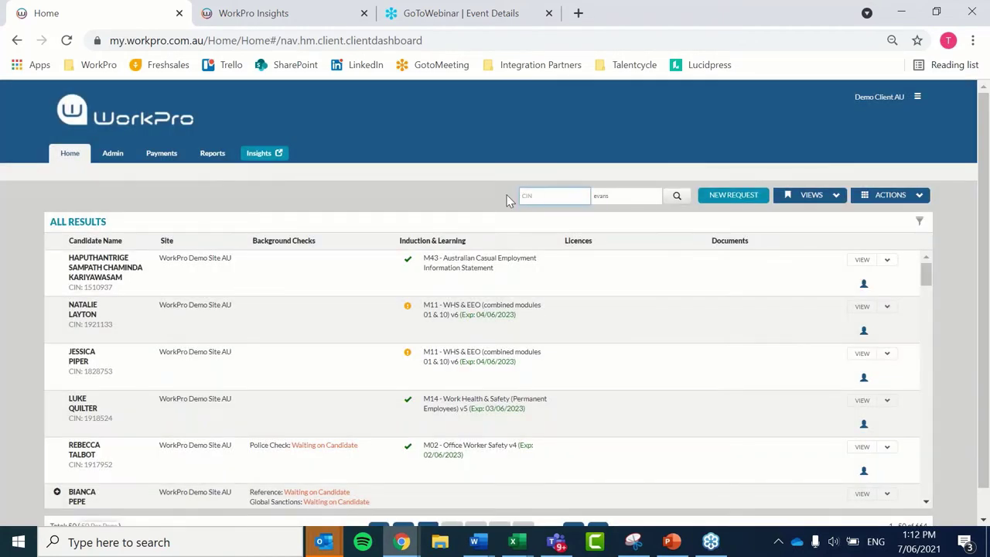
- Clear the last name from the search and browse the full unfiltered candidate list
double_click(603, 197)
drag(604, 197, 573, 196)
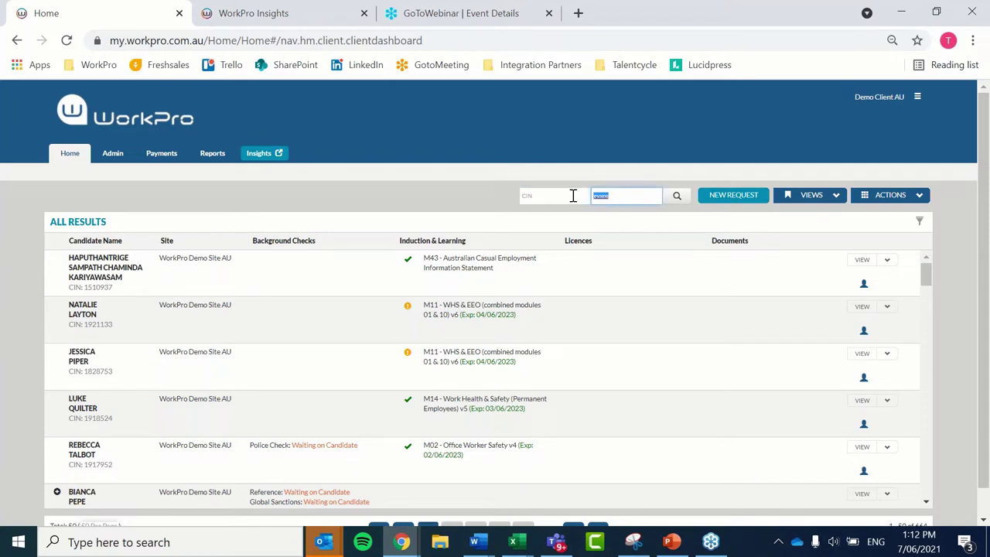
key(BackSpace)
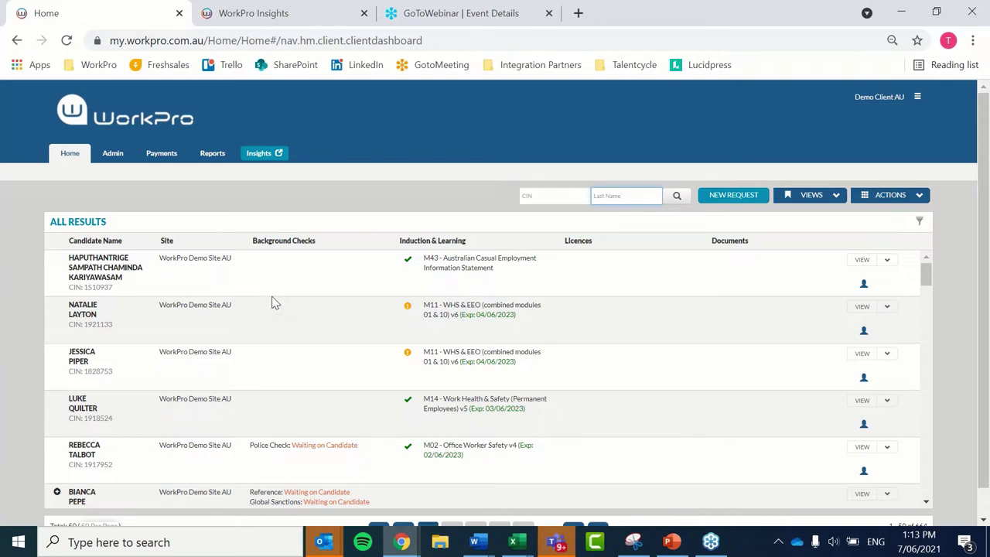
scroll(271, 302, down, 5)
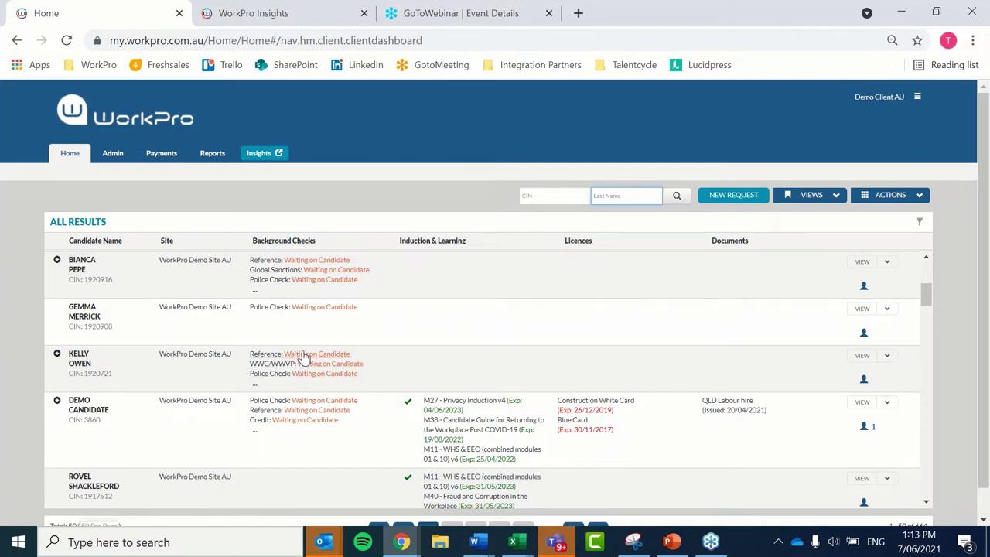
mouse_move(303, 355)
scroll(391, 439, down, 1)
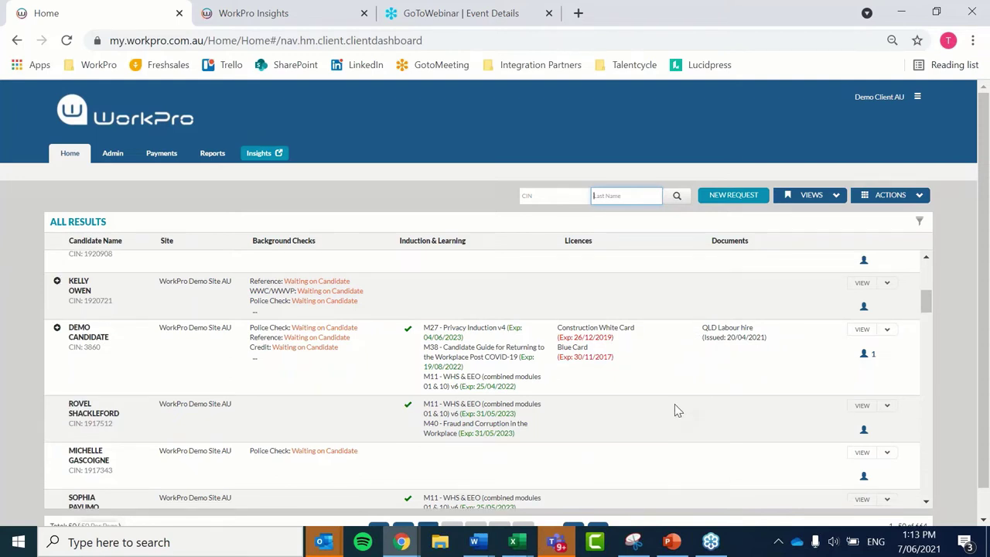
scroll(674, 406, up, 1)
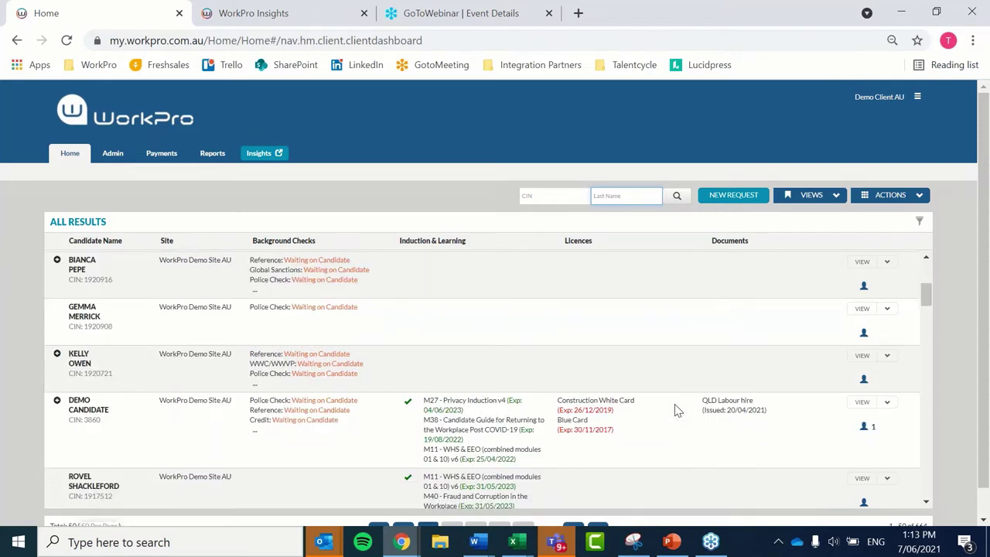
scroll(674, 411, up, 1)
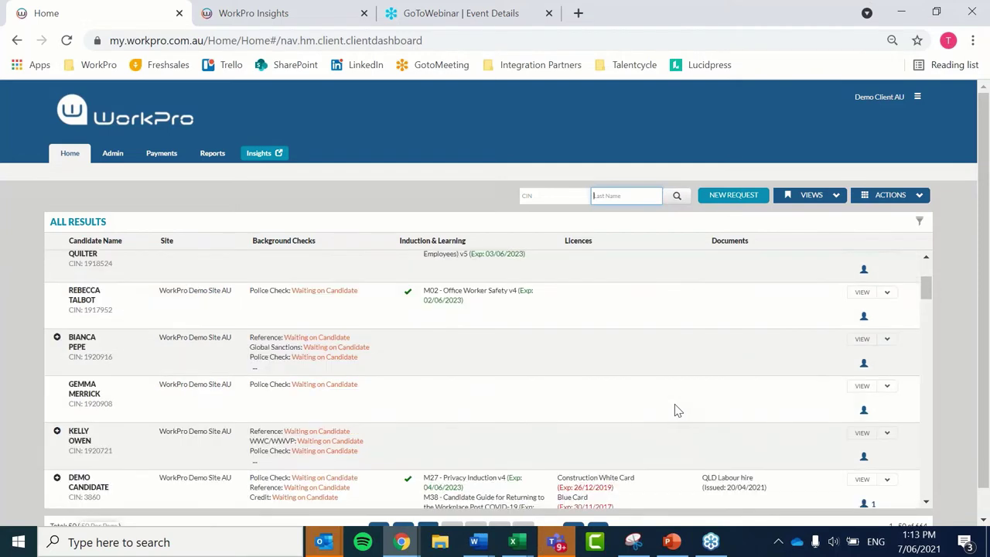
scroll(674, 411, up, 2)
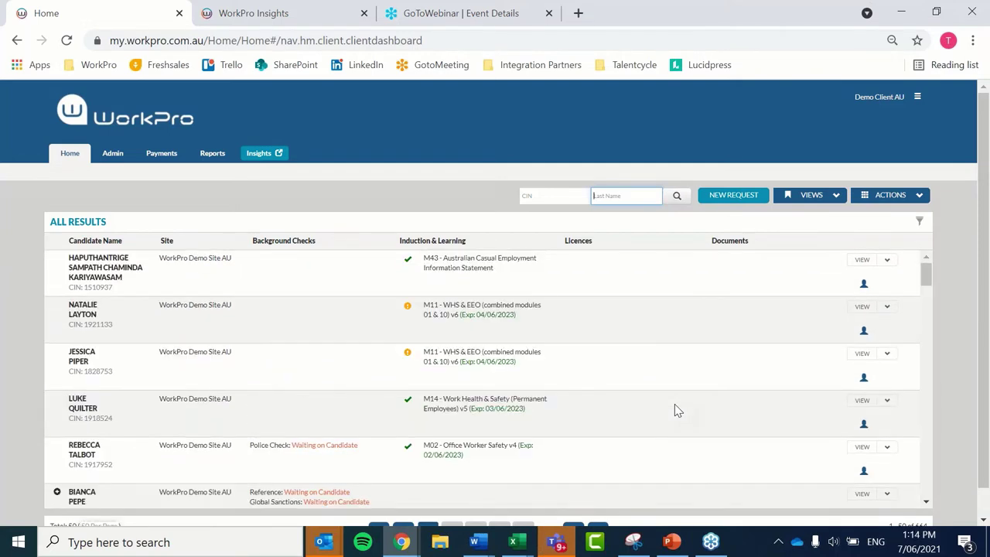
- Filter to Citizenship & Work Rights > Non-Australian Citizen > Ready to Submit, leaving 17 candidates
click(919, 224)
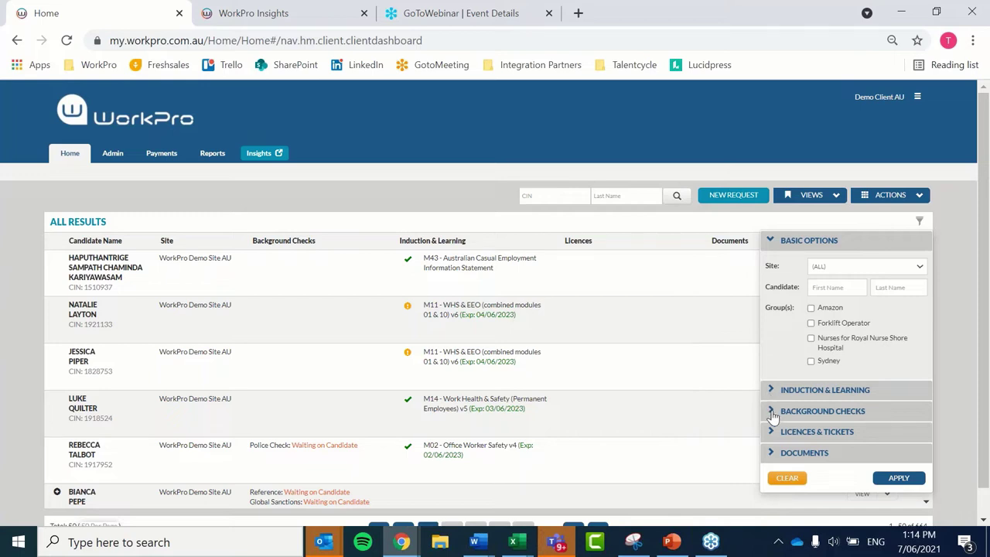
click(772, 413)
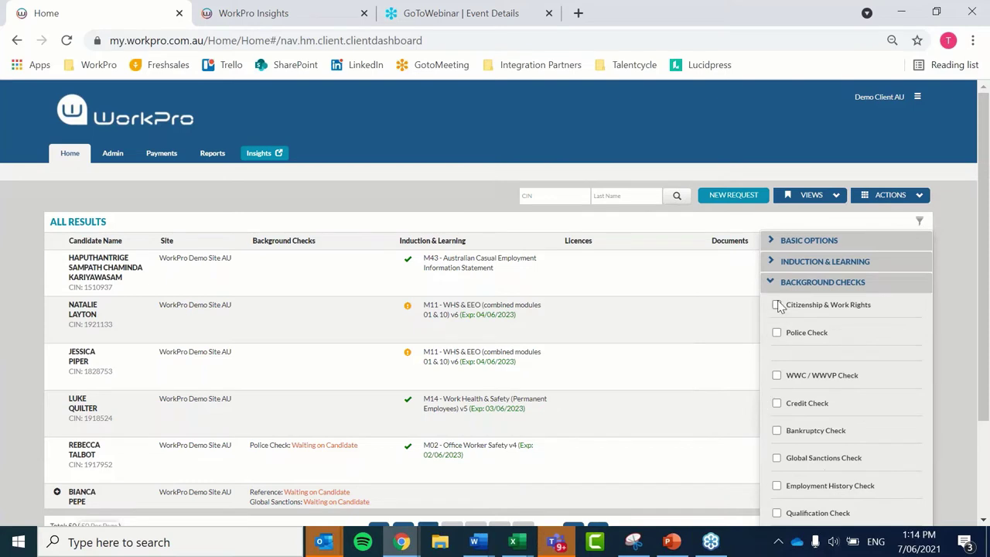
click(777, 306)
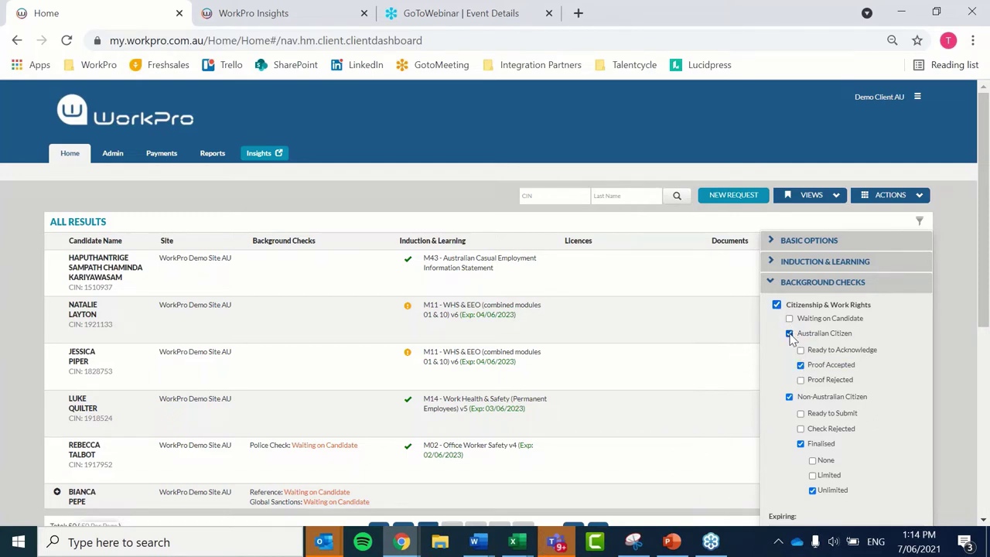
click(789, 333)
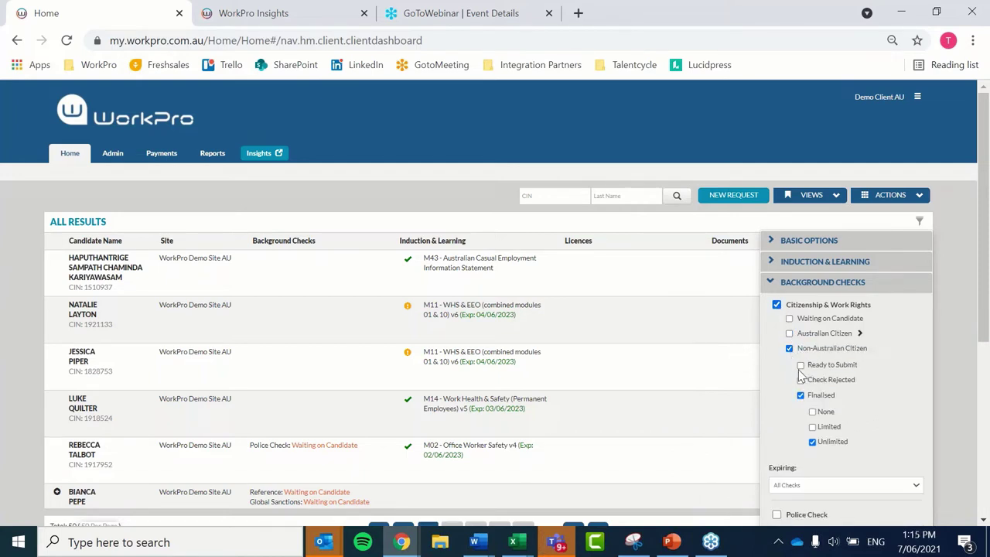
click(801, 396)
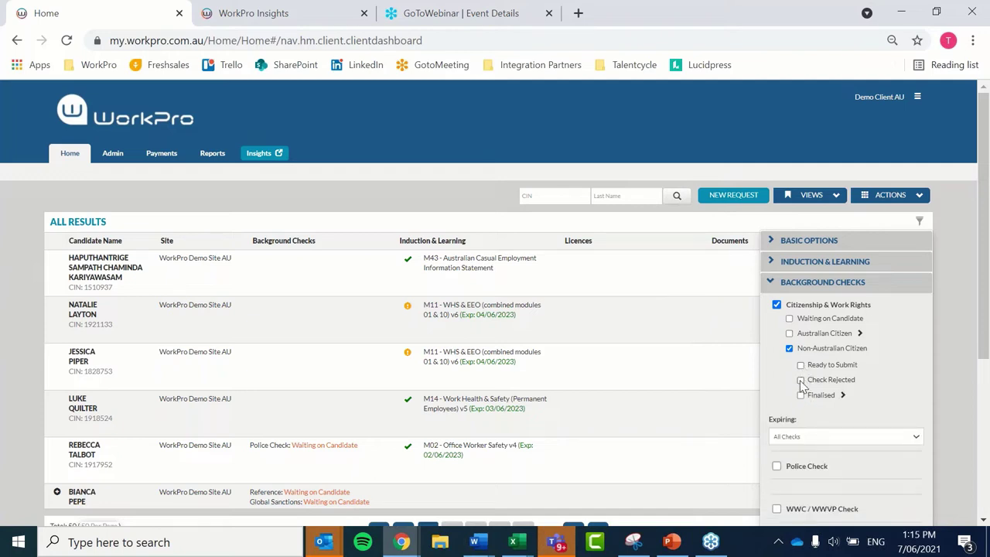
click(800, 365)
scroll(934, 412, down, 3)
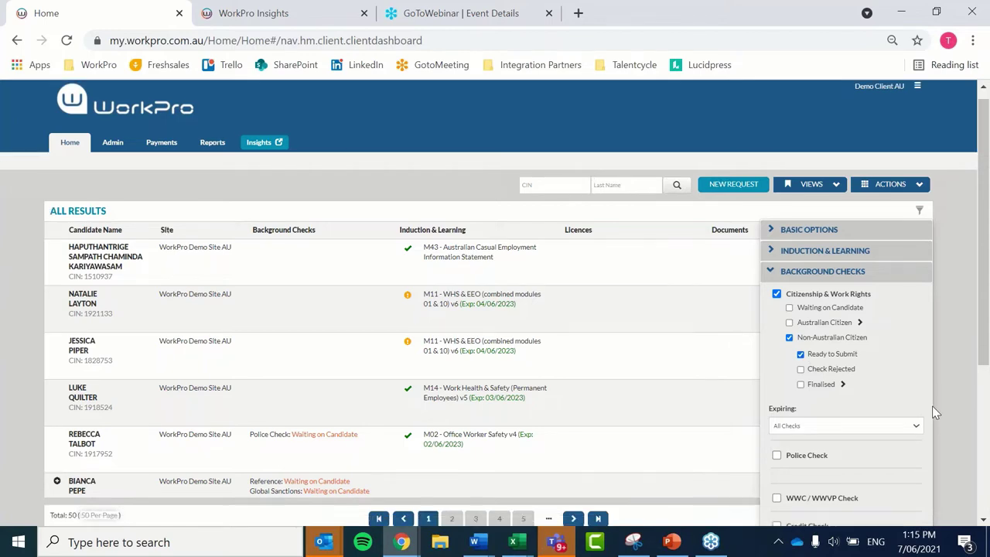
click(898, 511)
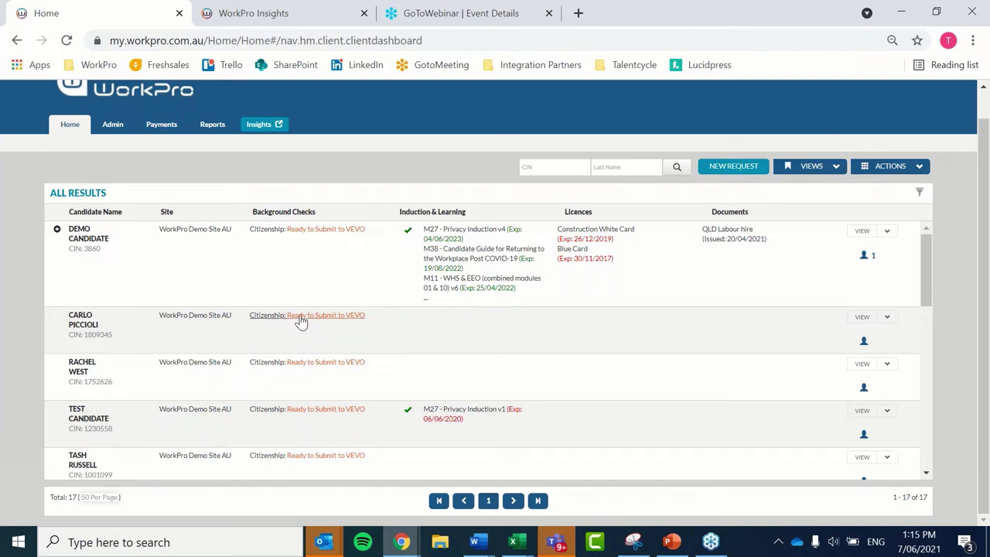
scroll(301, 321, up, 1)
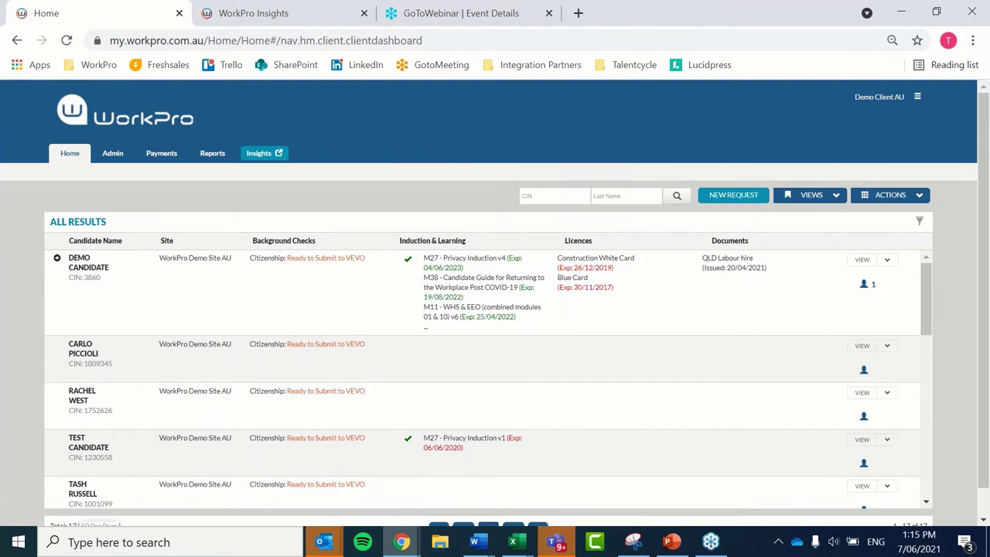
- Start a Bulk VEVO Check from Actions and tick the candidates to check
click(920, 198)
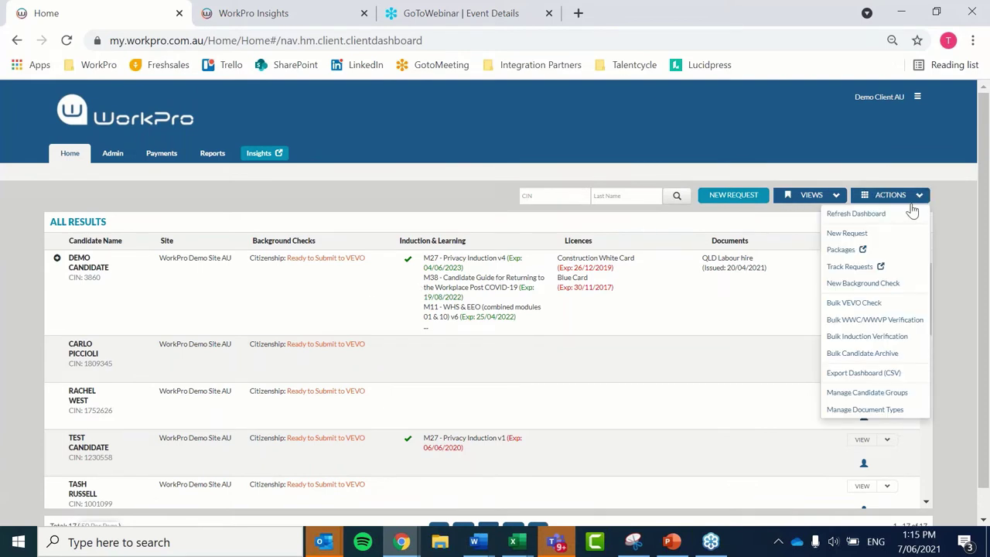
click(851, 303)
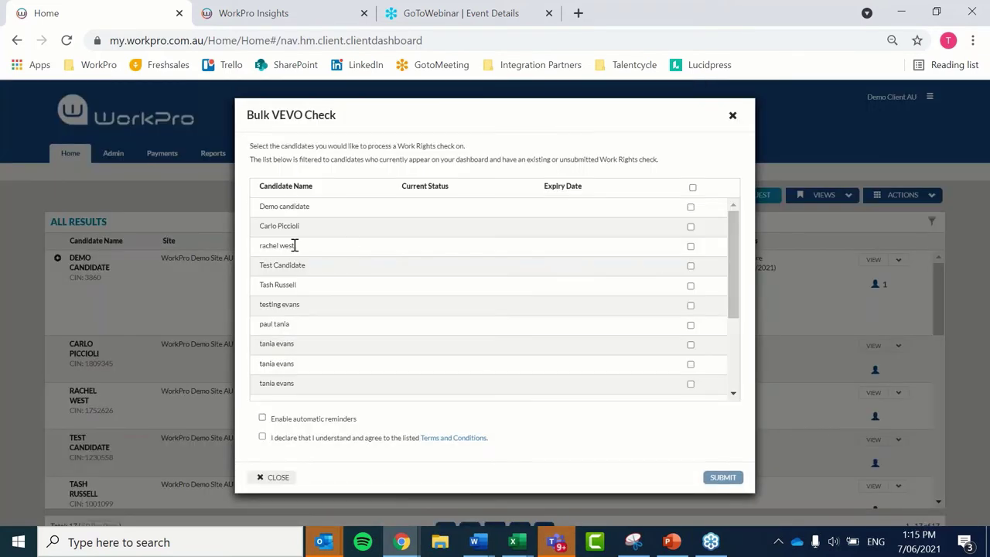
click(692, 188)
click(693, 188)
click(690, 206)
click(690, 307)
- Accept the terms declaration and leave automatic expiry reminders turned off
click(262, 438)
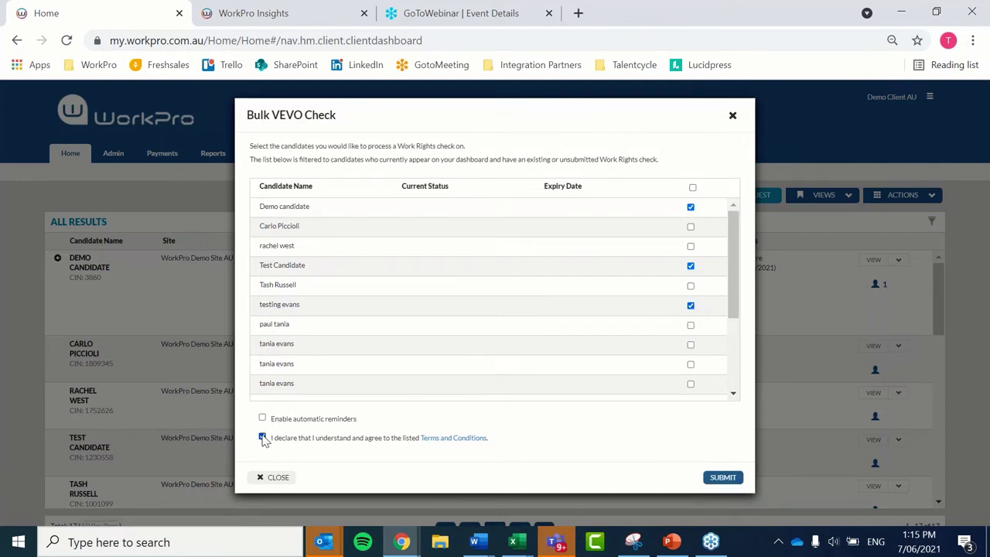
click(262, 419)
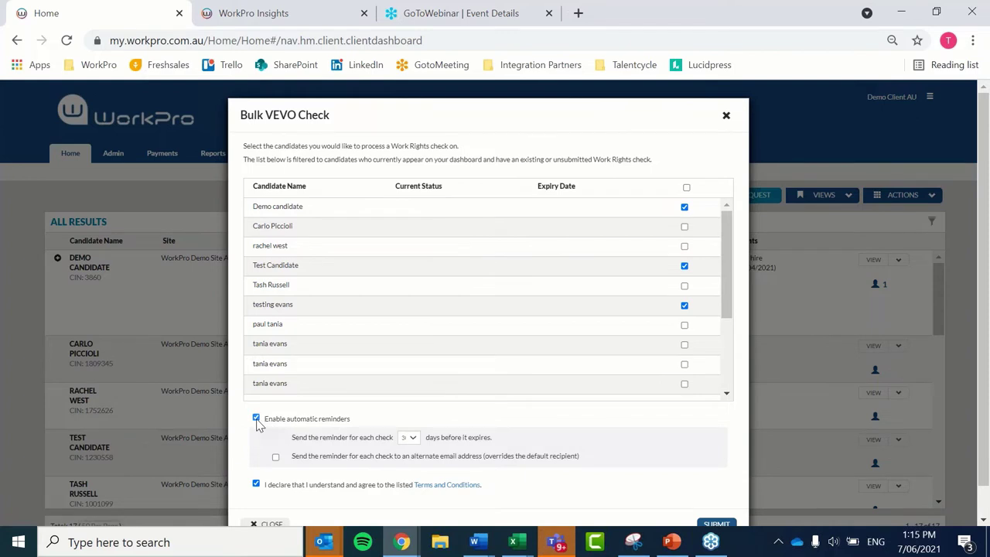
click(257, 419)
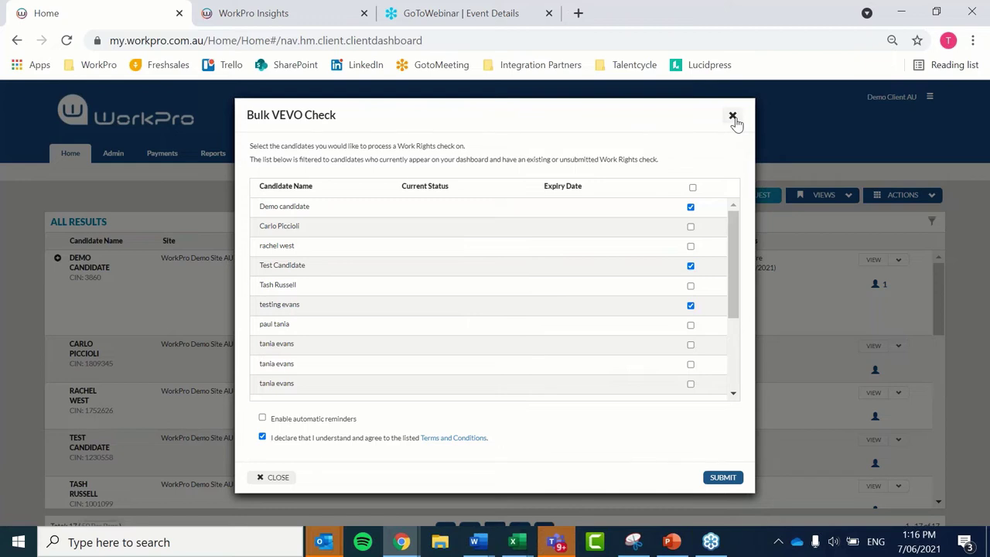
- Close the Bulk VEVO Check without submitting and clear the Citizenship filter to show all 664 candidates
click(732, 116)
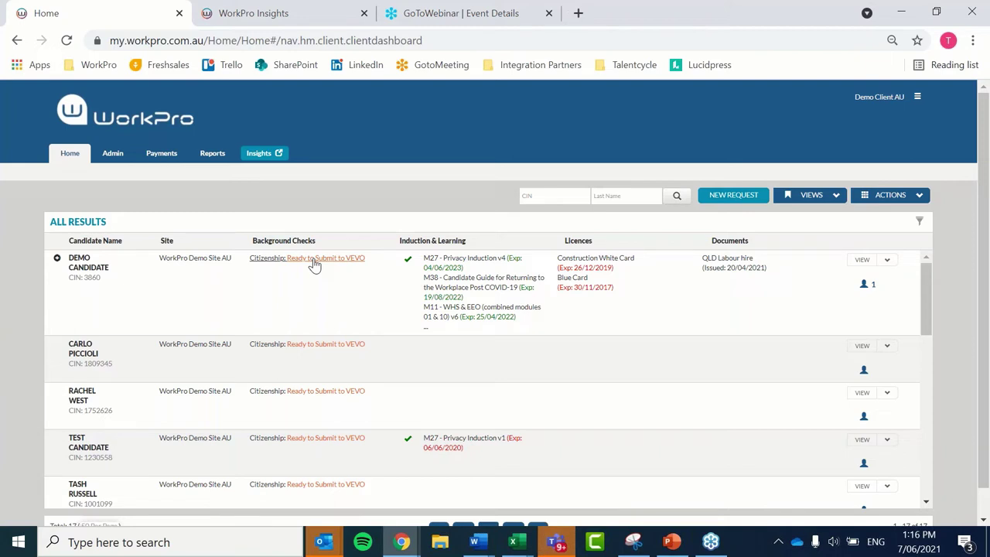
click(919, 222)
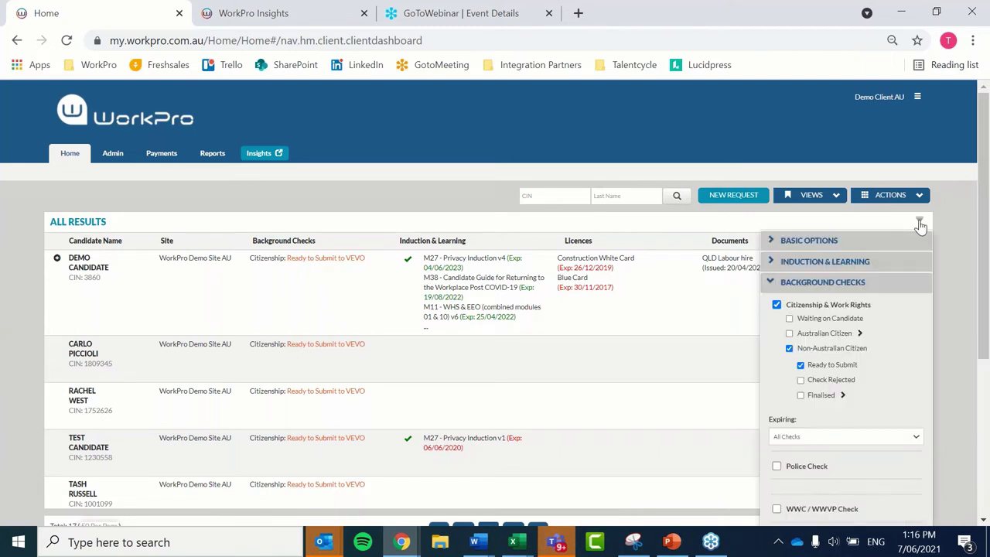
scroll(957, 459, down, 4)
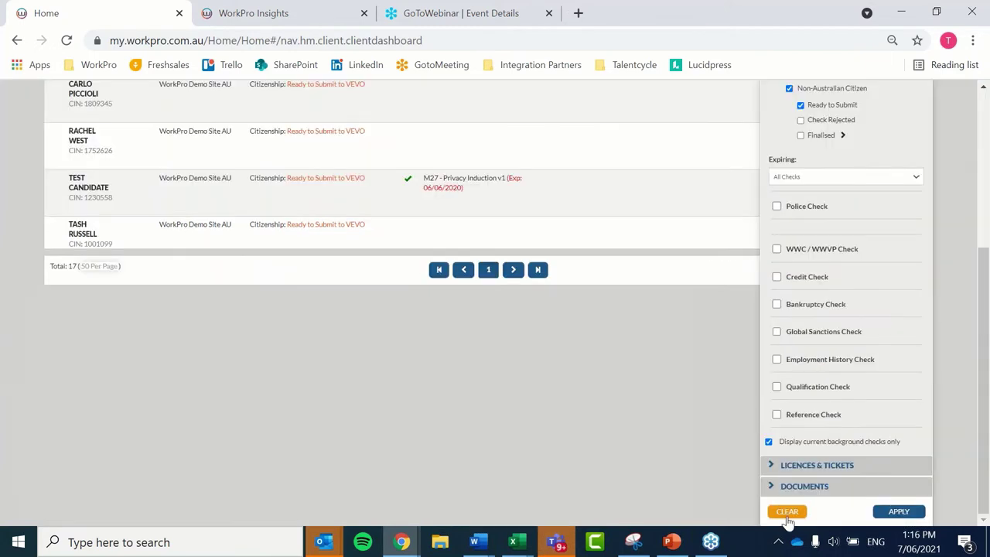
click(787, 511)
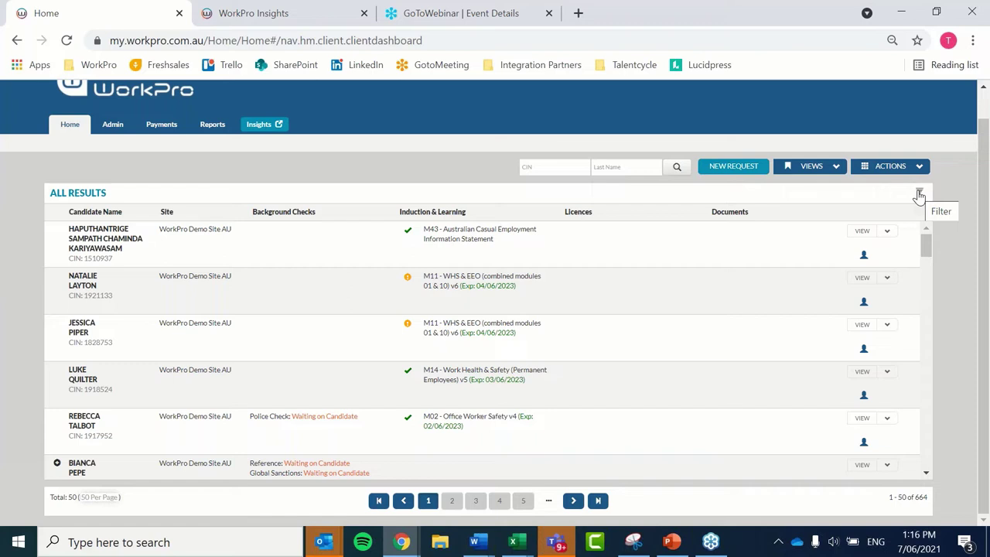
- Filter Induction & Learning to Not-Verified status, narrowing the list to 30 candidates
click(918, 194)
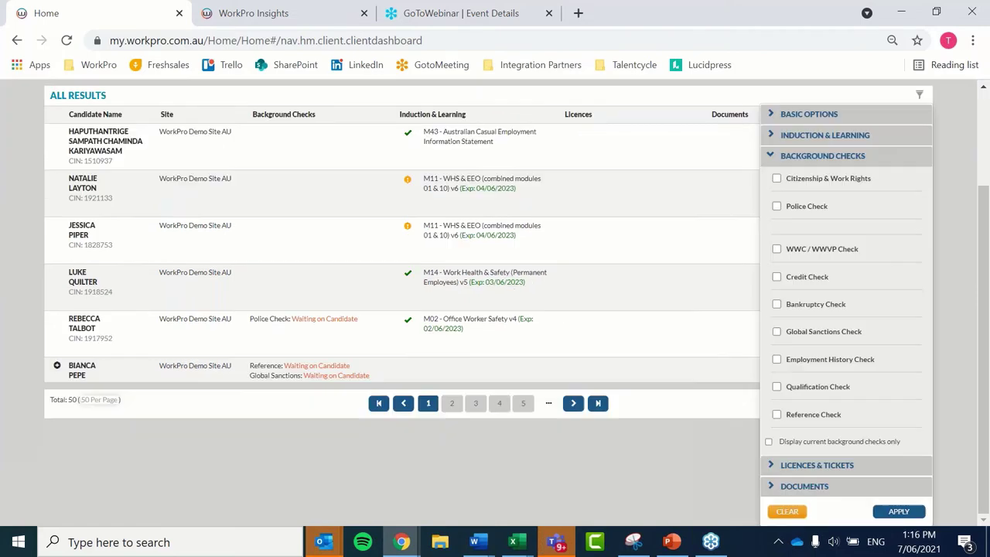
click(771, 156)
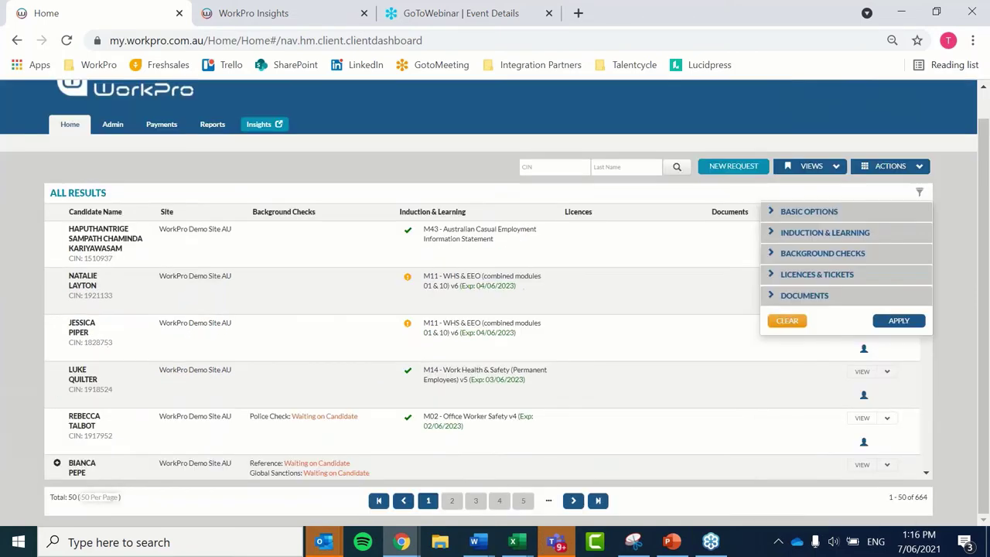
click(772, 233)
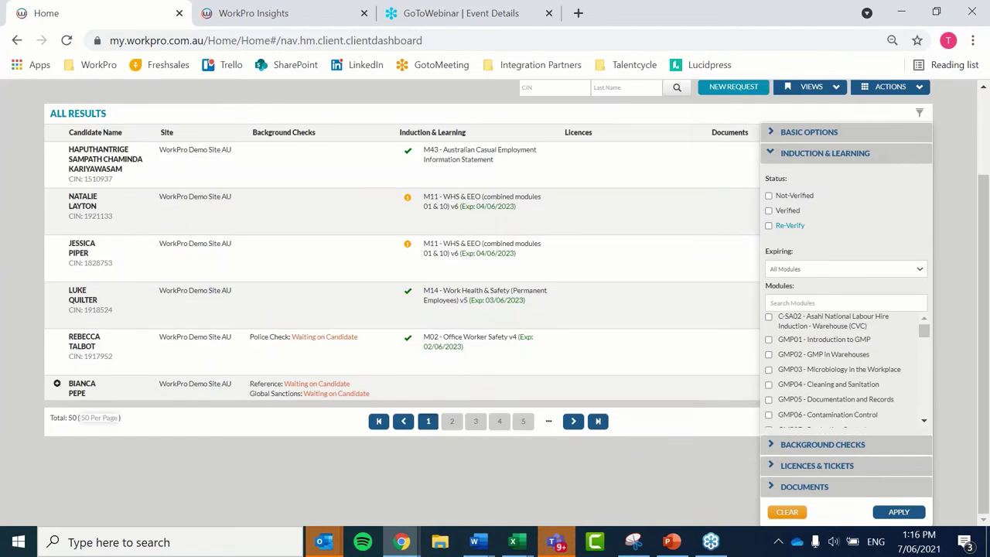
click(769, 196)
click(905, 513)
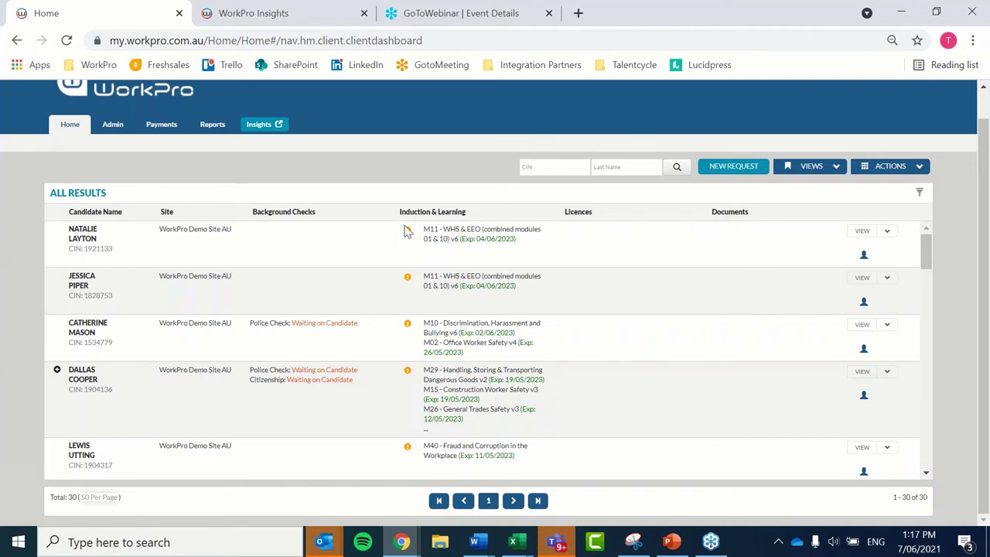
click(920, 169)
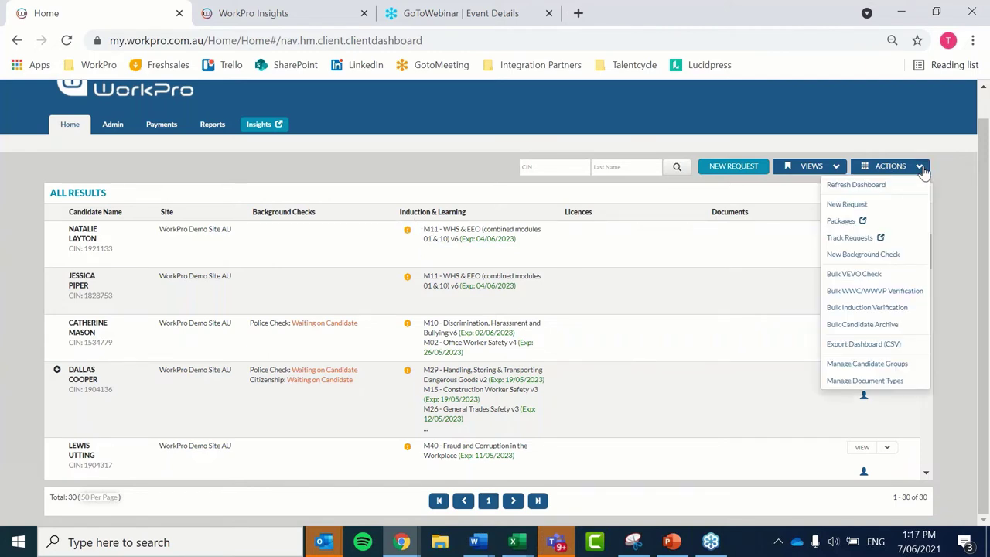
click(866, 309)
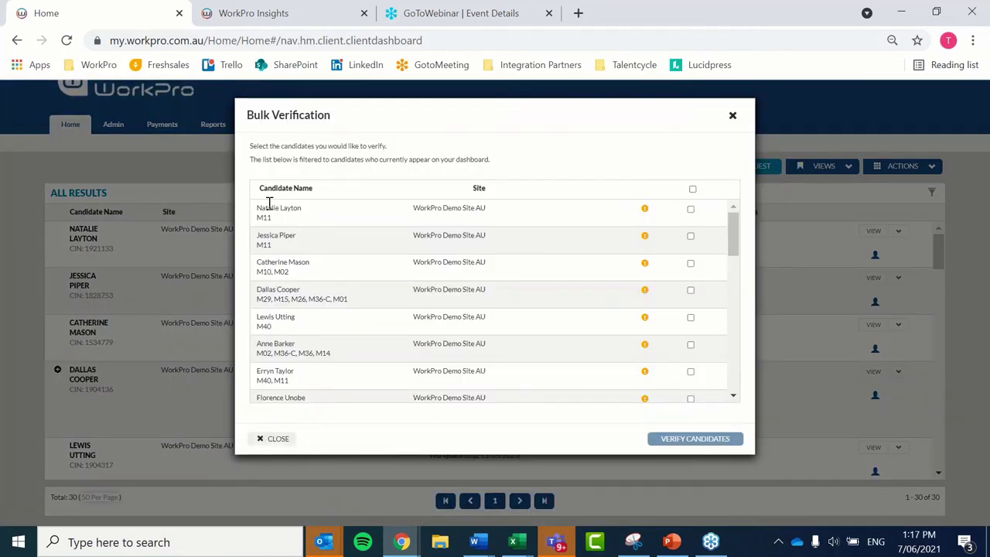
drag(260, 357, 332, 352)
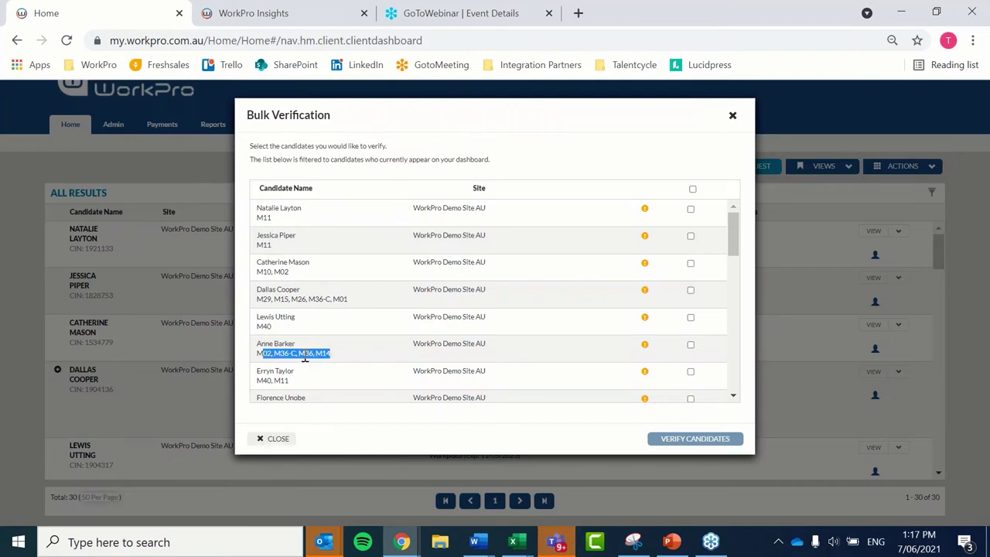
click(261, 348)
click(692, 190)
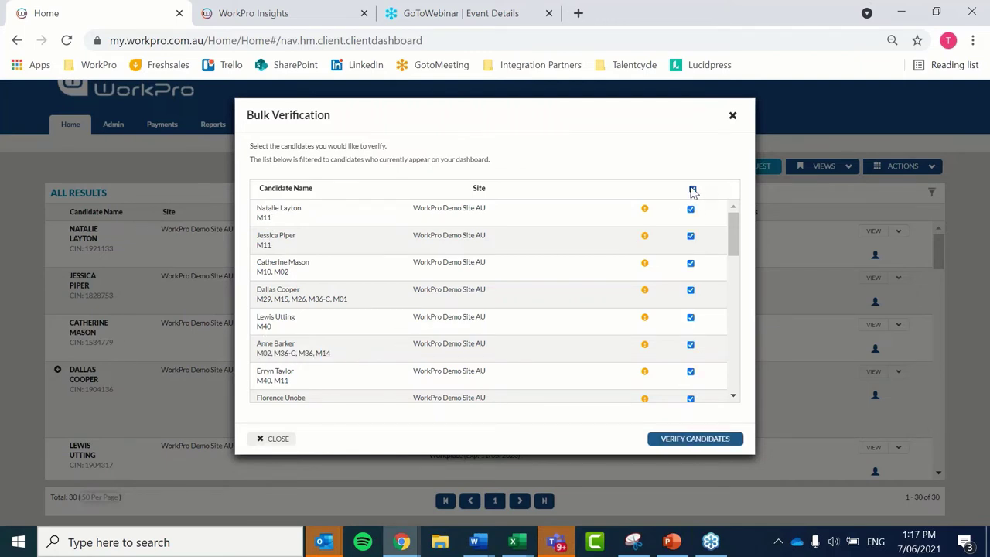
click(692, 189)
click(691, 263)
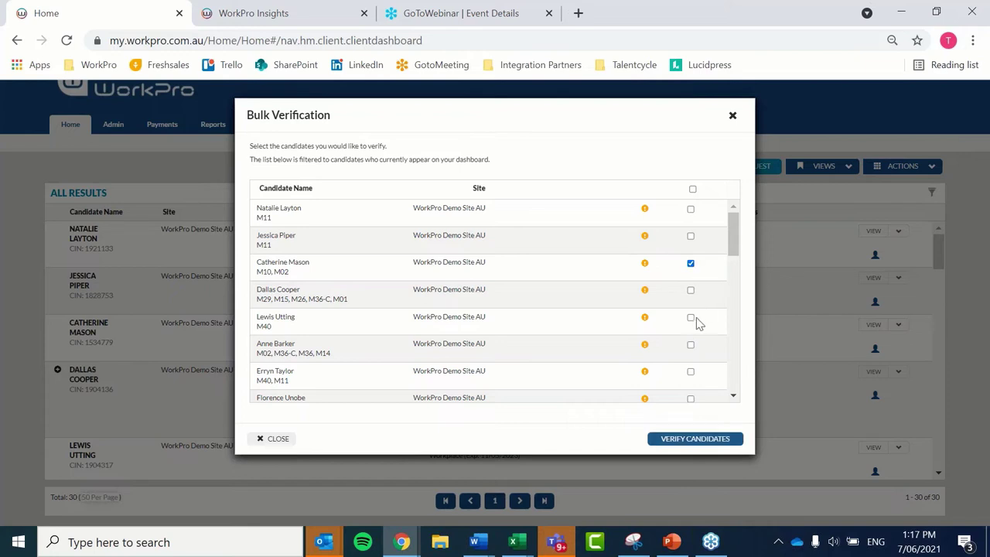
click(690, 317)
click(690, 371)
click(733, 117)
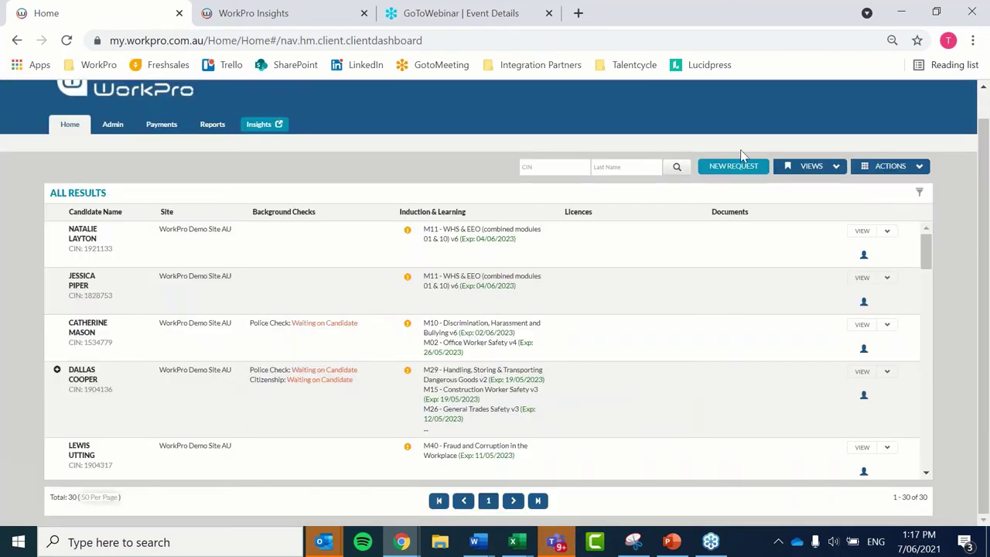
- Clear the existing dashboard filters so all candidates show
click(921, 193)
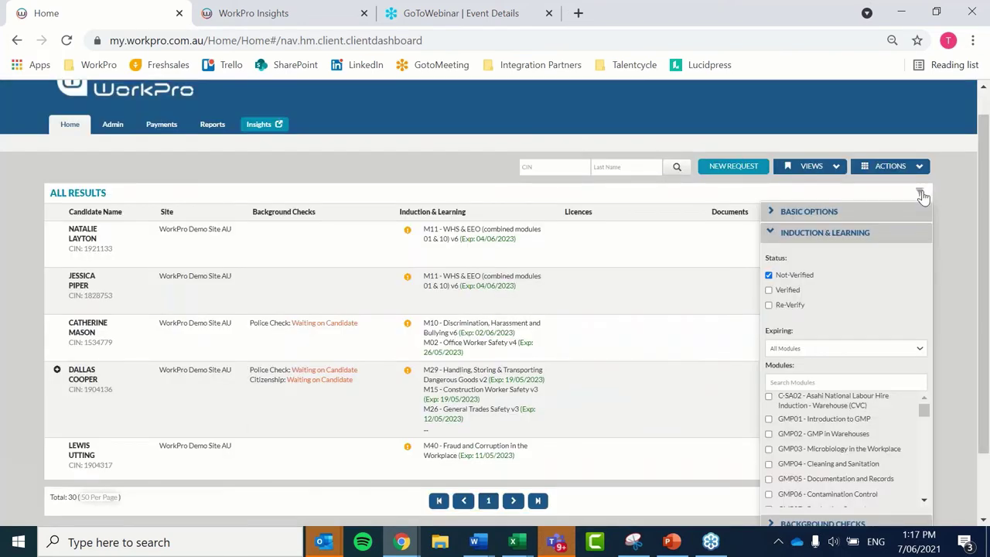
scroll(945, 406, down, 2)
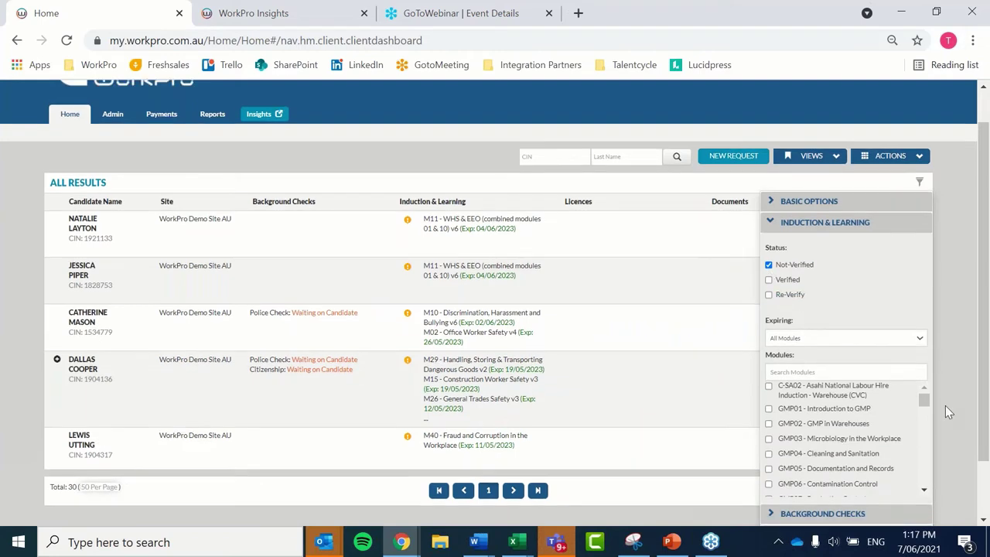
click(790, 509)
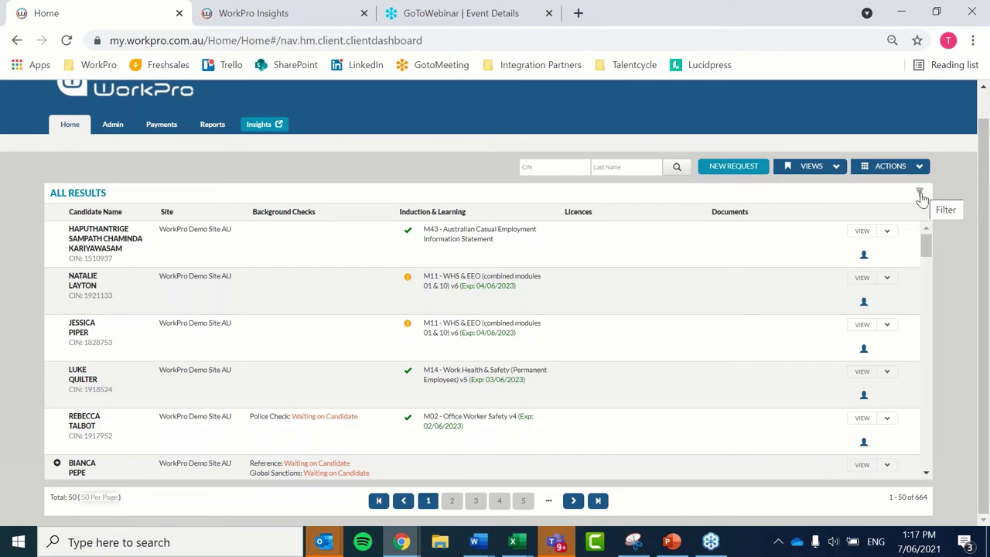
- Search modules for 'of' and tick M02 - Office Worker Safety v4 and v3
click(919, 195)
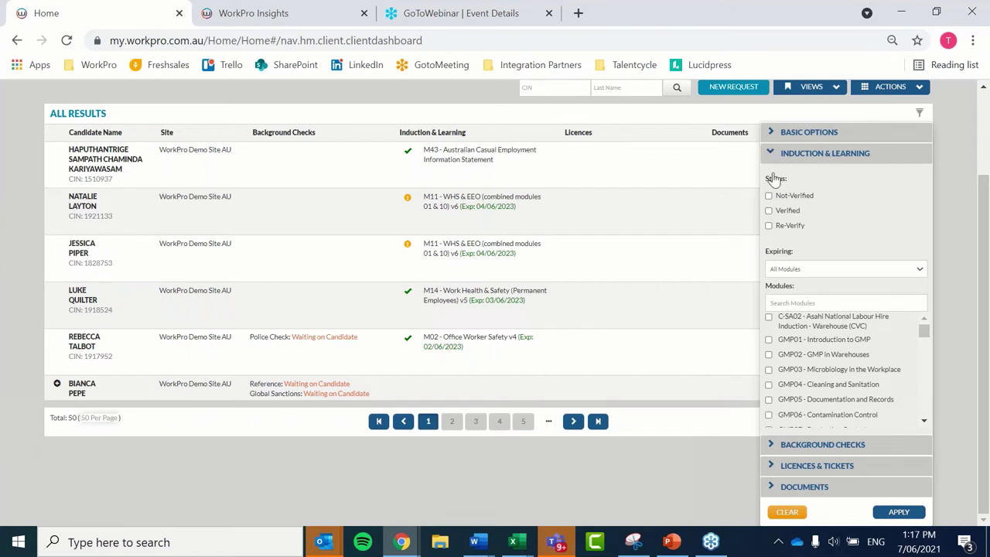
click(791, 306)
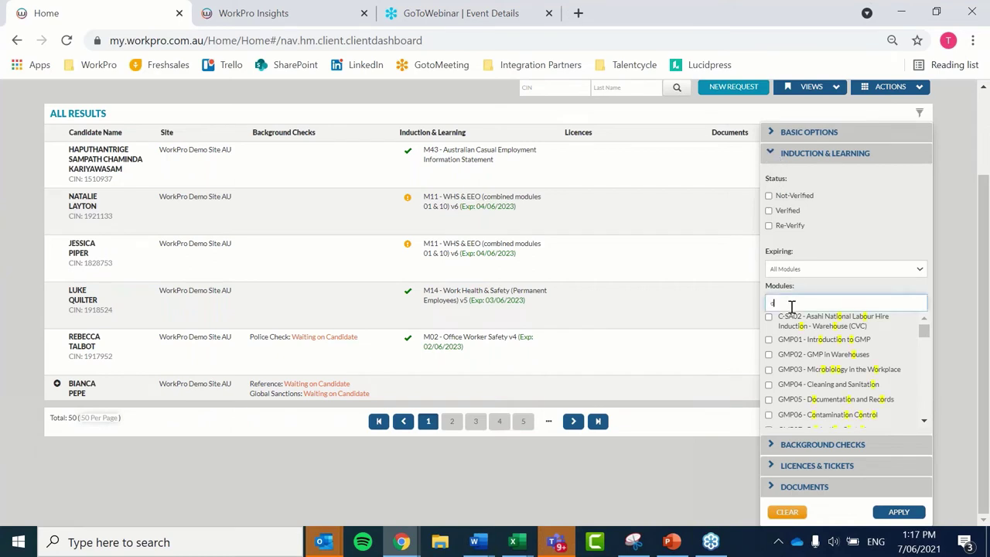
text(offic)
key(BackSpace)
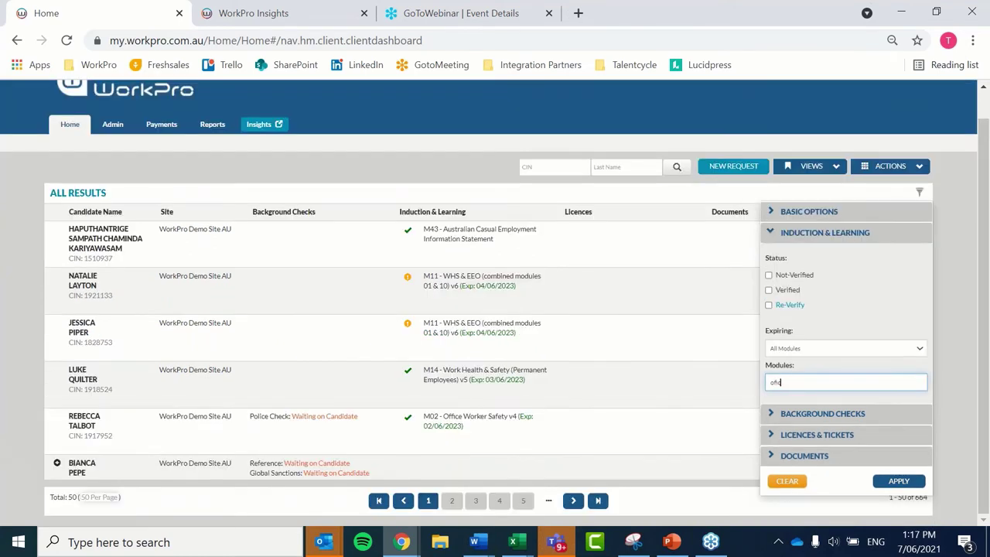
key(BackSpace)
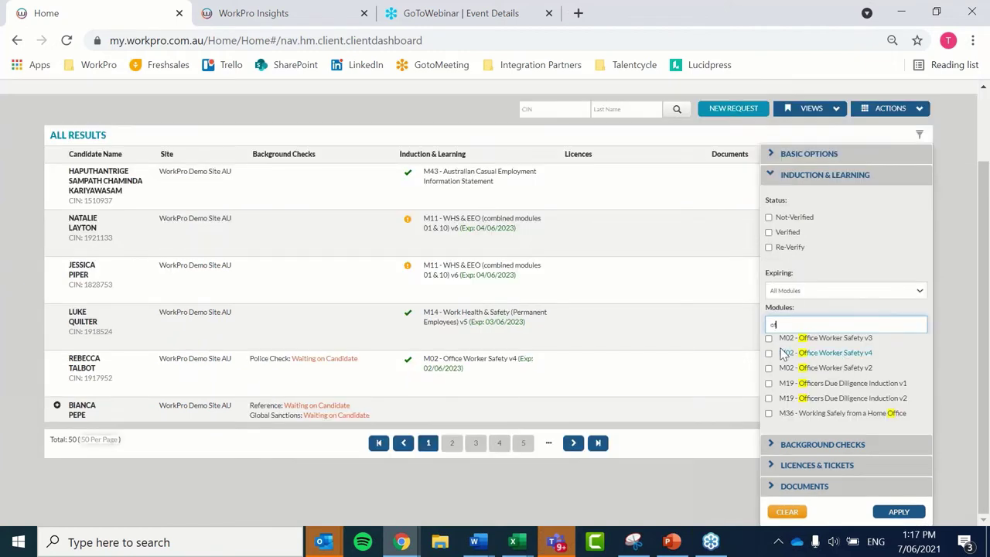
click(768, 353)
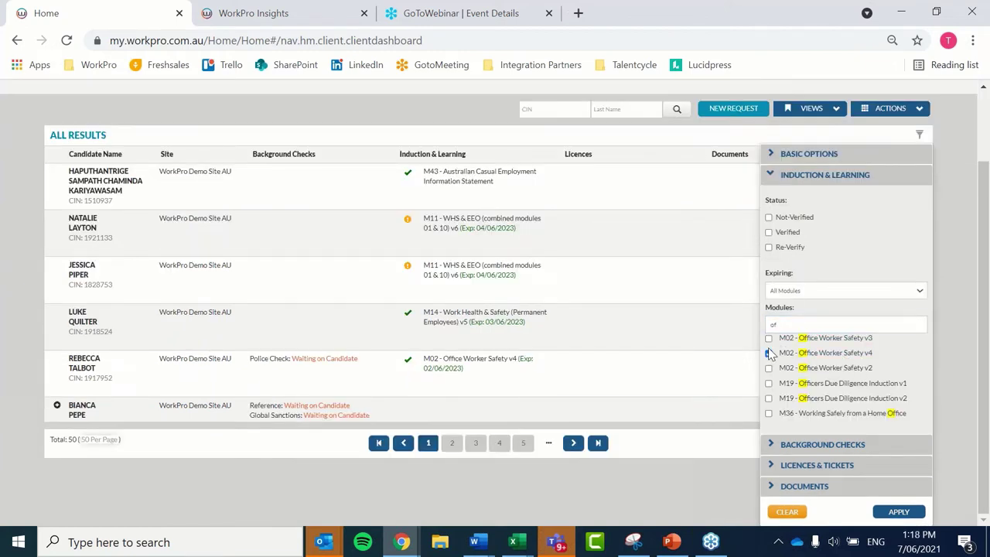
click(769, 339)
- Add a Citizenship & Work Rights filter for Non-Australian Citizen > Finalised > Unlimited
click(772, 177)
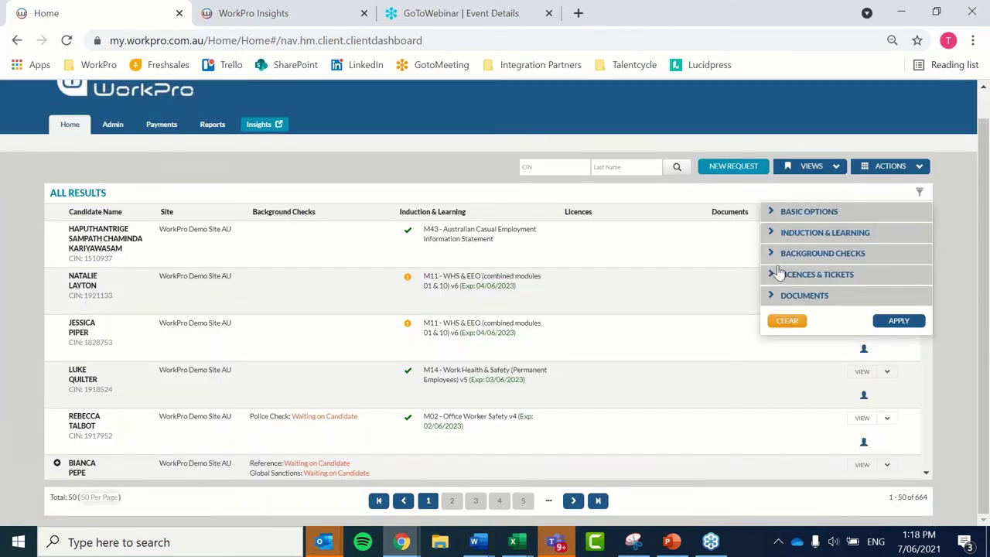
click(772, 253)
scroll(778, 217, down, 1)
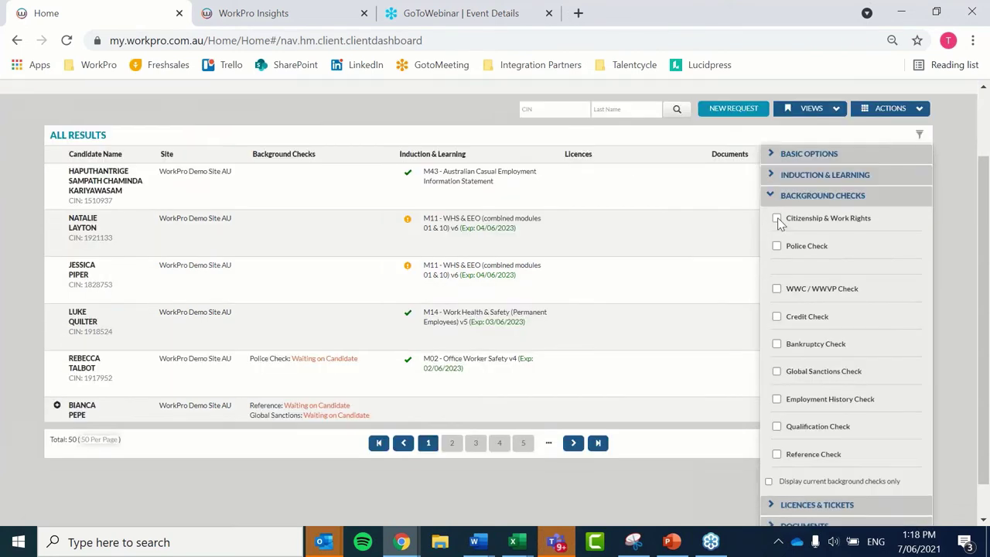
click(778, 217)
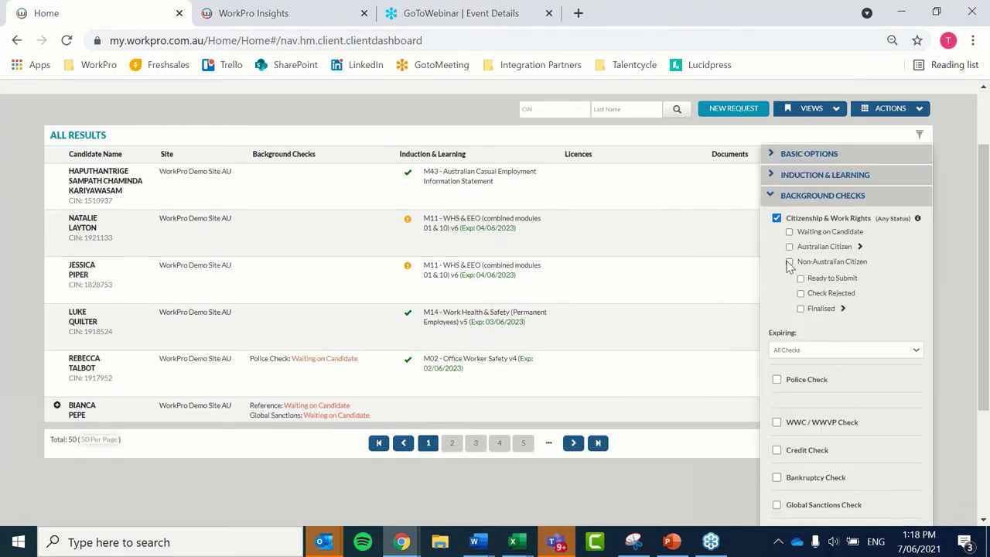
click(789, 262)
click(800, 308)
click(813, 354)
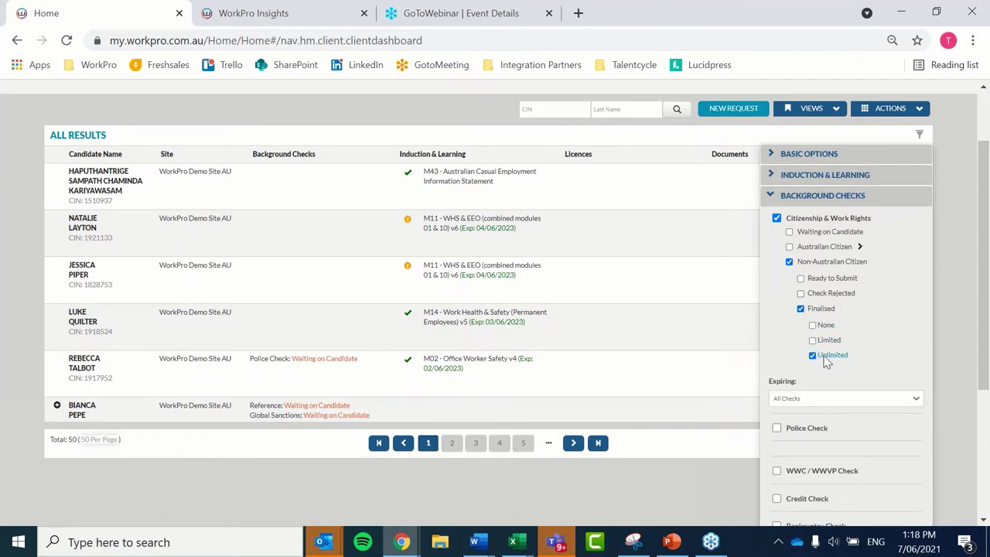
- Also include Australian Citizen > Proof Accepted and apply, which returns no results
click(789, 248)
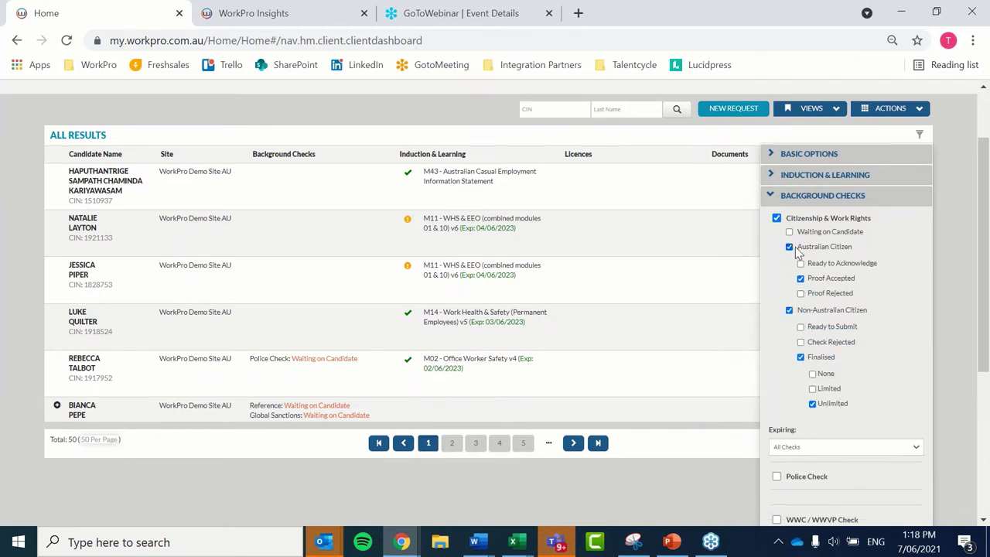
click(801, 278)
scroll(946, 410, down, 1)
scroll(945, 412, down, 5)
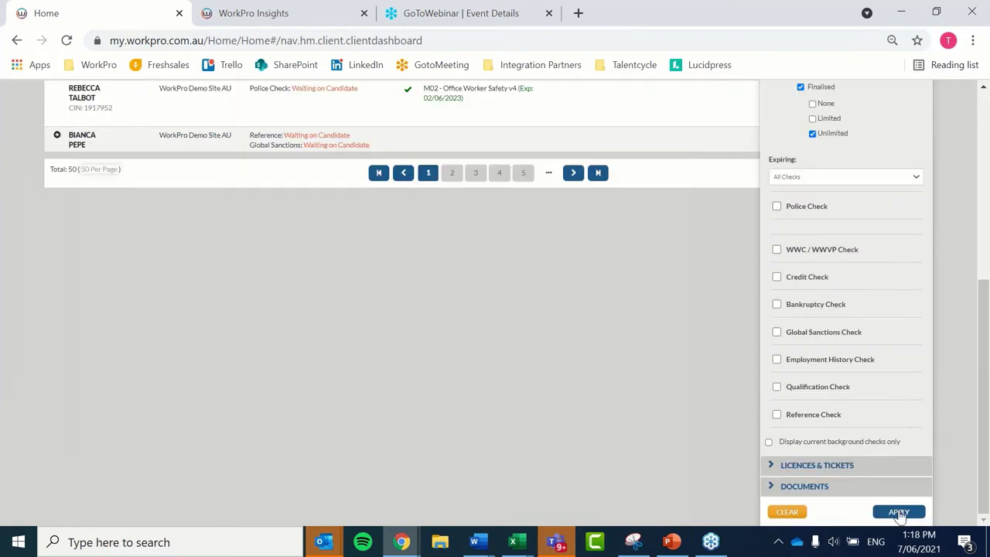
click(897, 512)
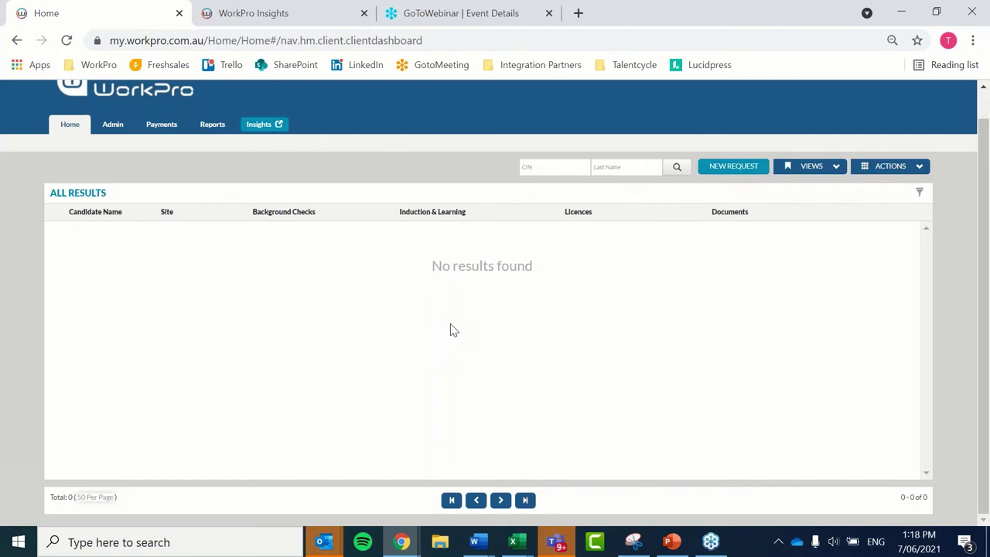
click(919, 192)
scroll(915, 231, down, 4)
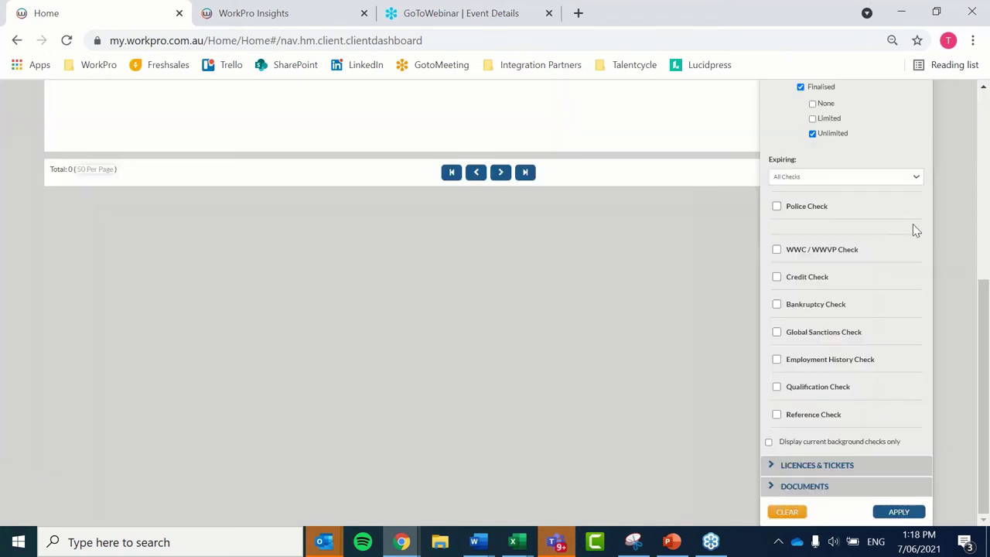
- Clear all dashboard filters in the open filter panel
click(786, 514)
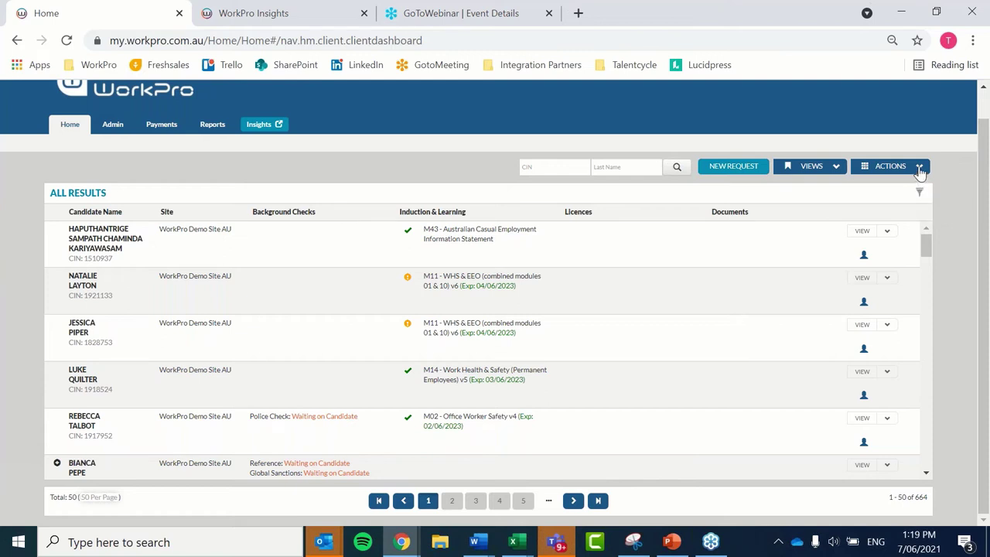
- Open Manage Candidate Groups from the dashboard Actions menu, then close it
click(919, 169)
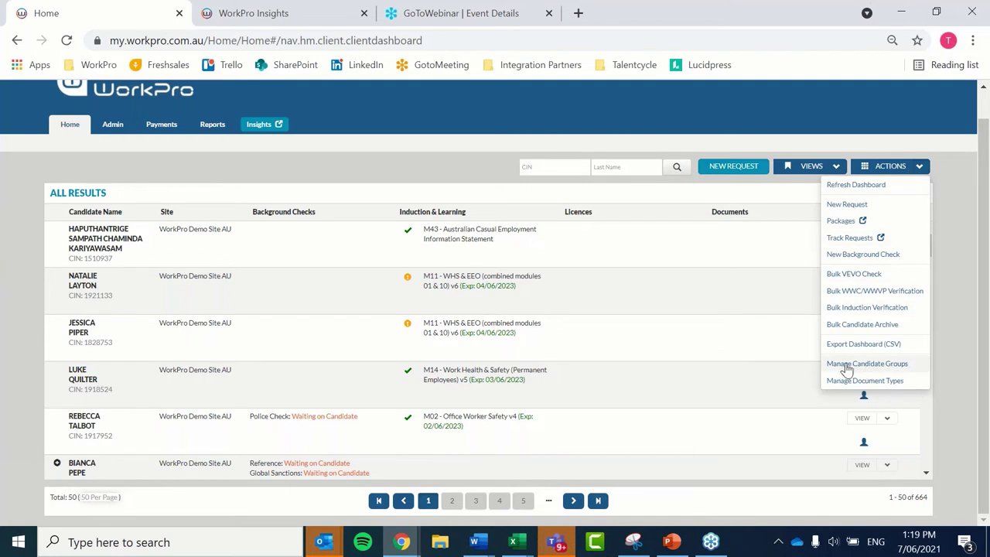
click(847, 365)
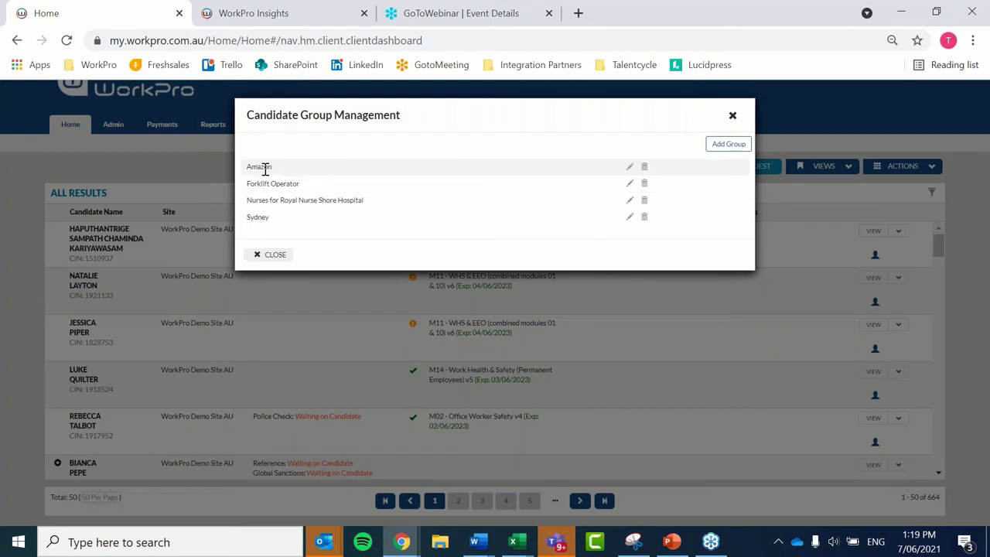
click(732, 116)
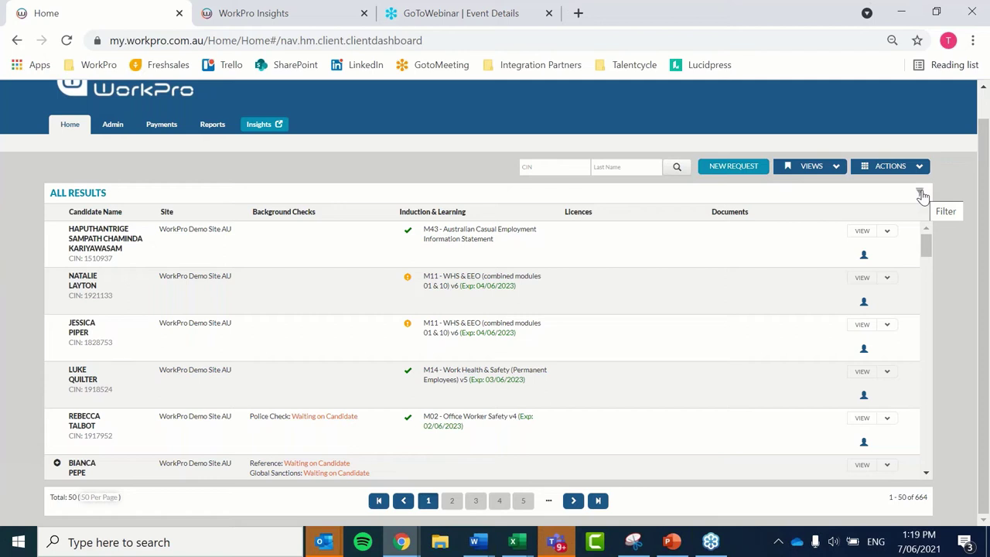
- Add the first two dashboard candidates to the Amazon group, saving each membership
click(863, 257)
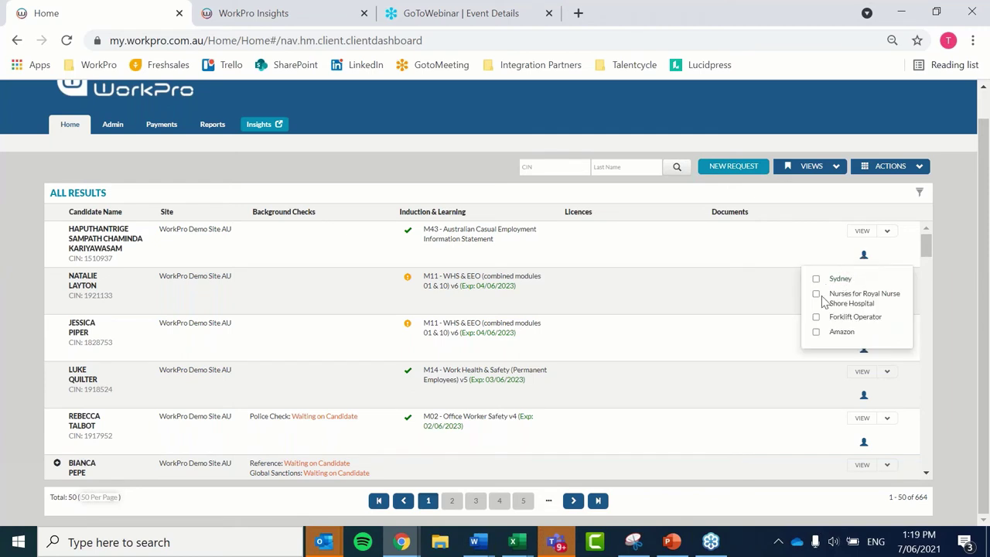
click(816, 332)
click(886, 356)
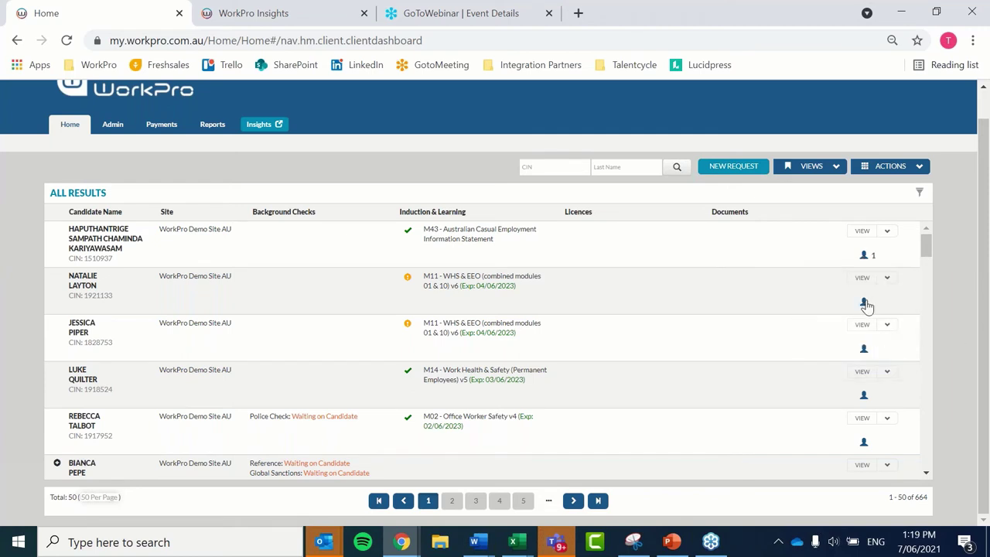
click(864, 303)
click(841, 378)
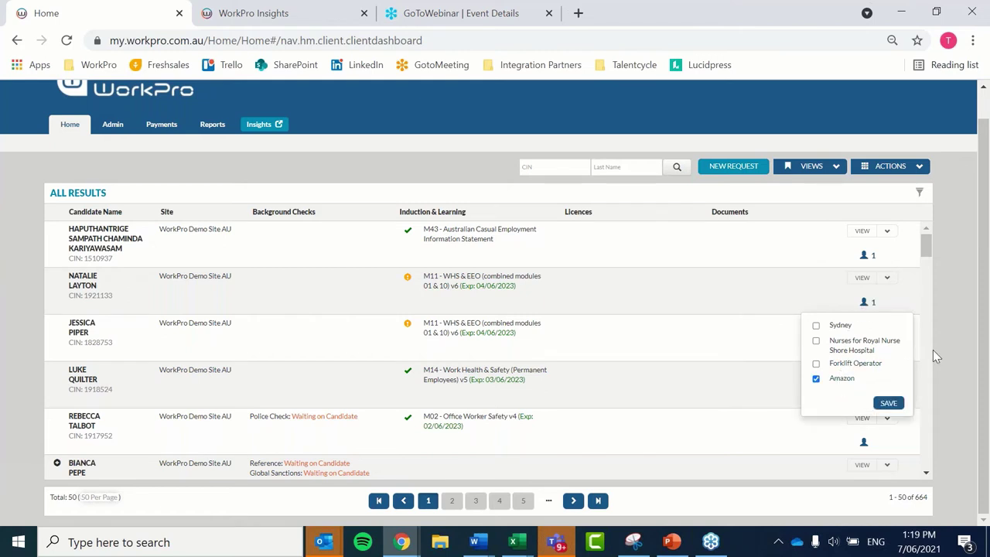
click(888, 405)
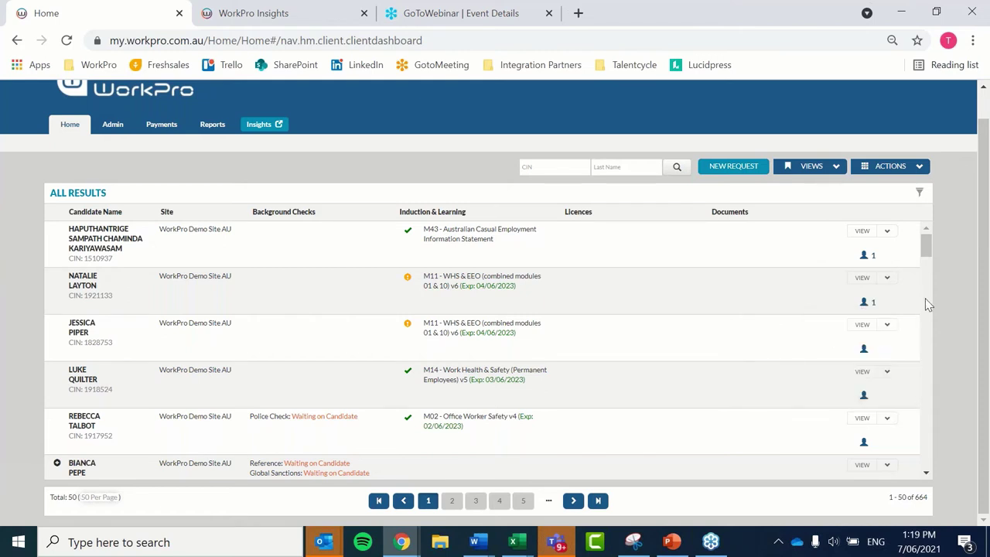
click(919, 193)
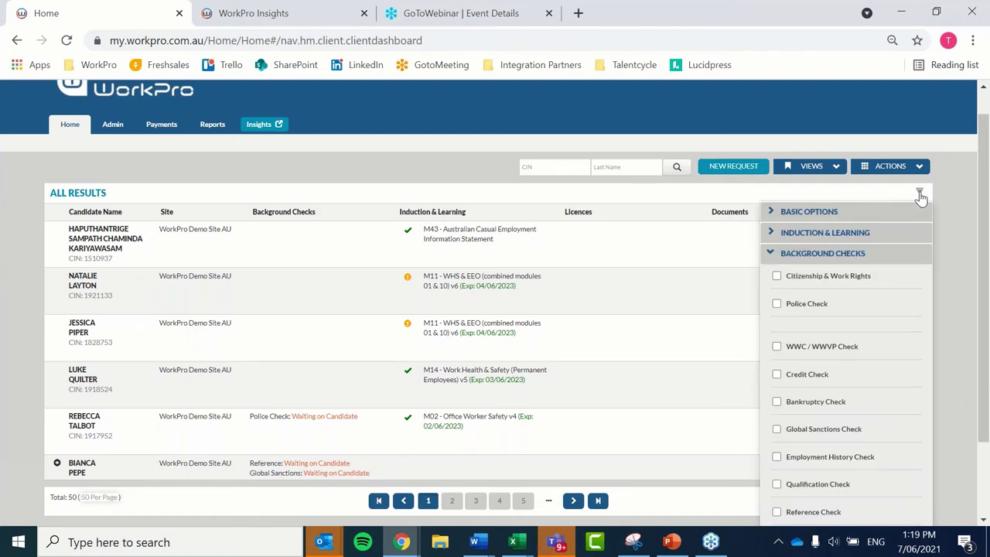
- Filter the dashboard to the Amazon group under Basic Options, leaving four candidates
click(774, 213)
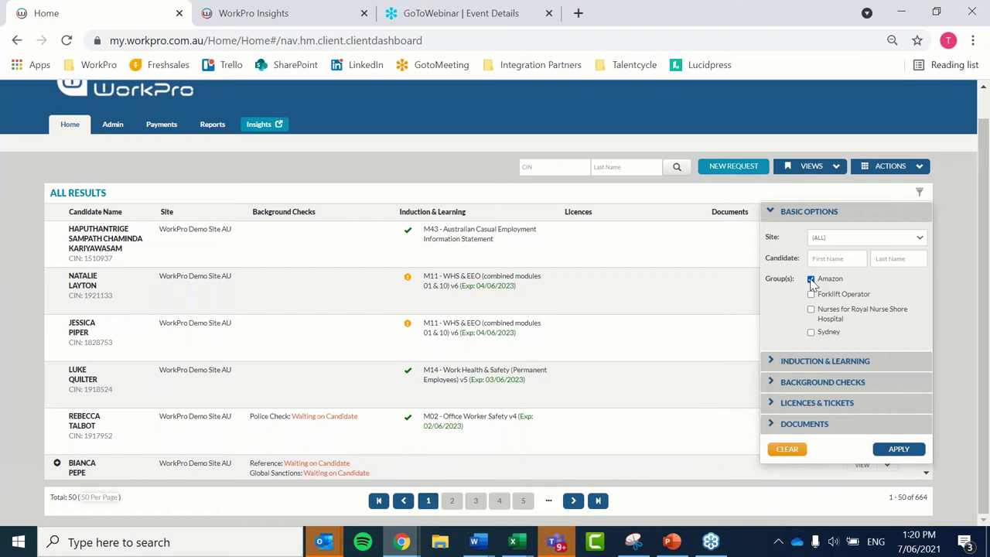
click(897, 449)
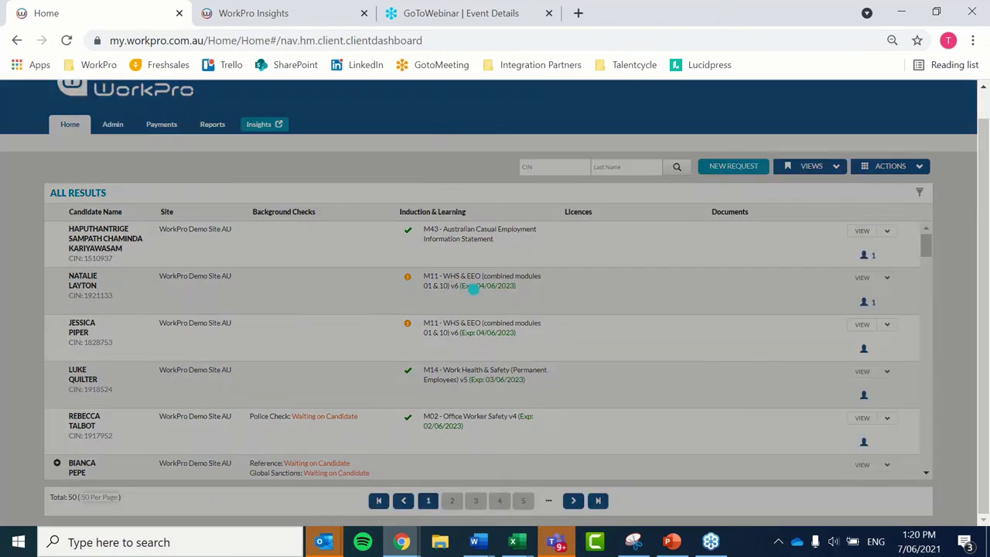
mouse_move(865, 437)
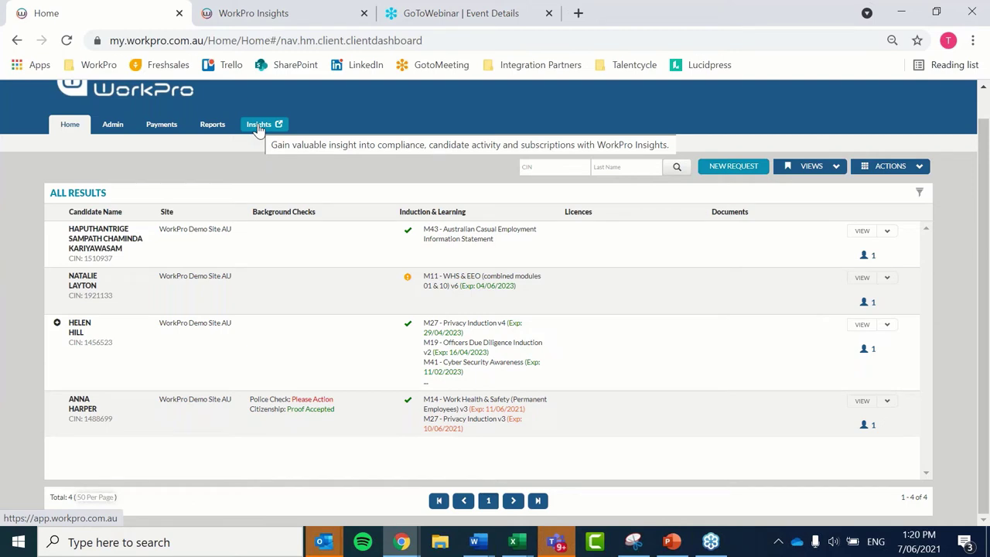
- Open WorkPro Insights in a new tab and close the duplicate Insights tab
click(259, 125)
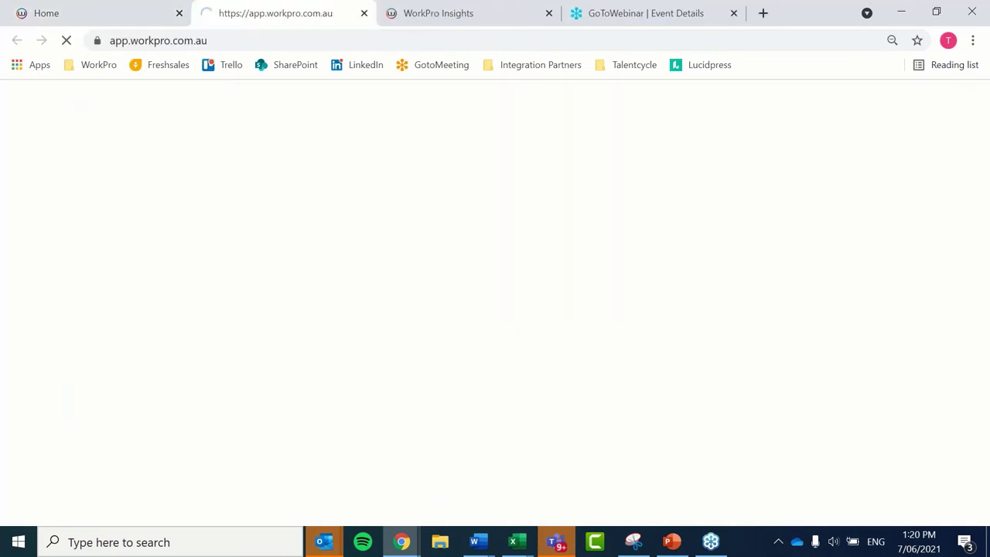
click(549, 13)
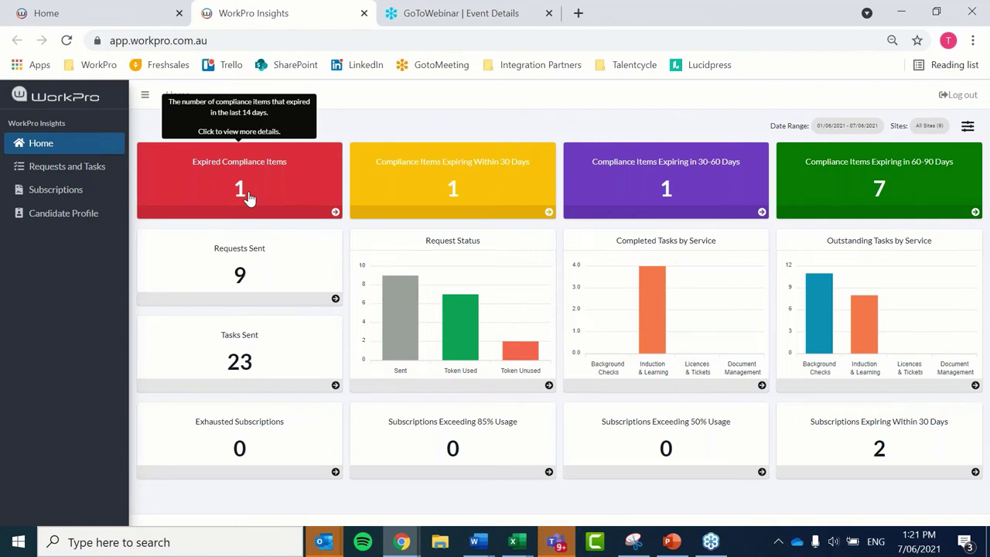
- Drill into the expired Licences & Tickets item and open its holder's candidate profile
click(248, 198)
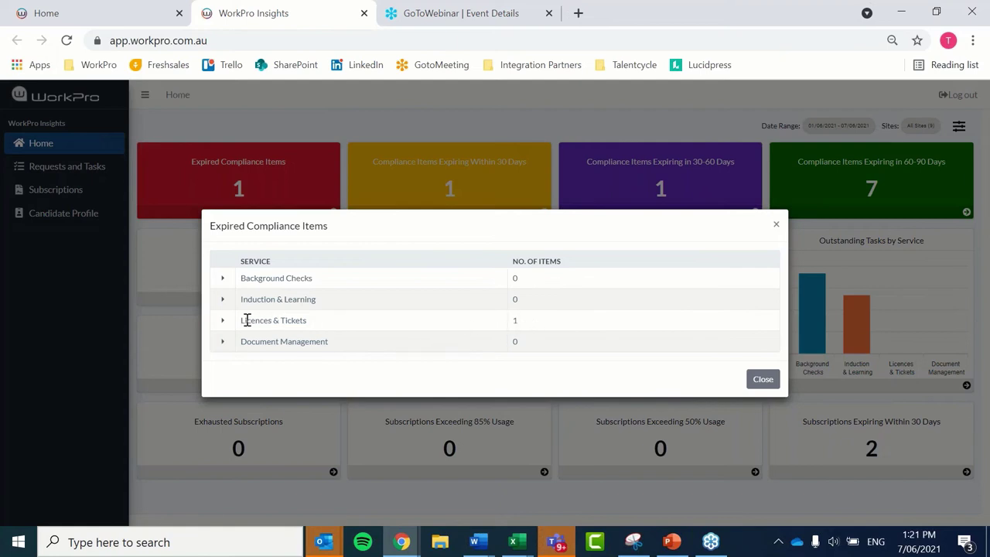
click(222, 322)
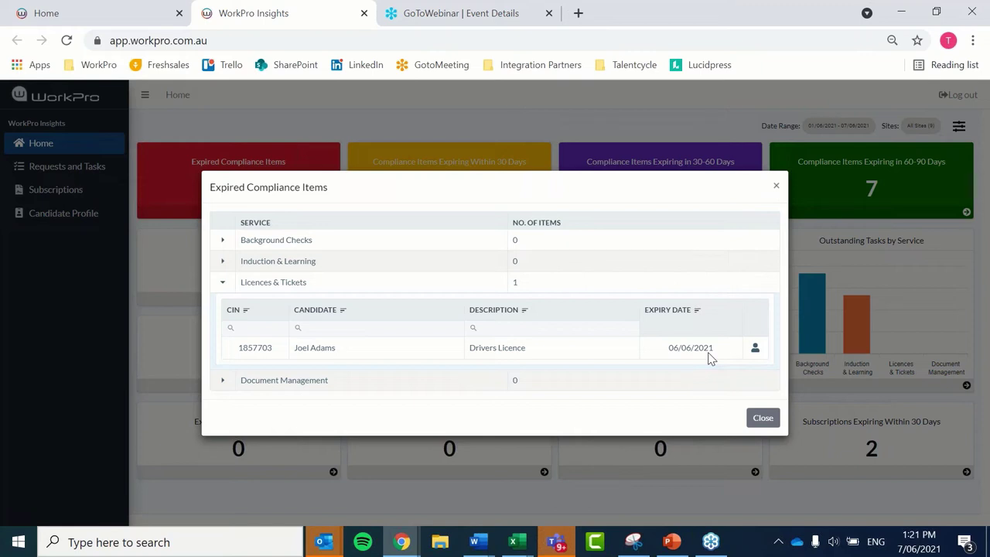
click(756, 350)
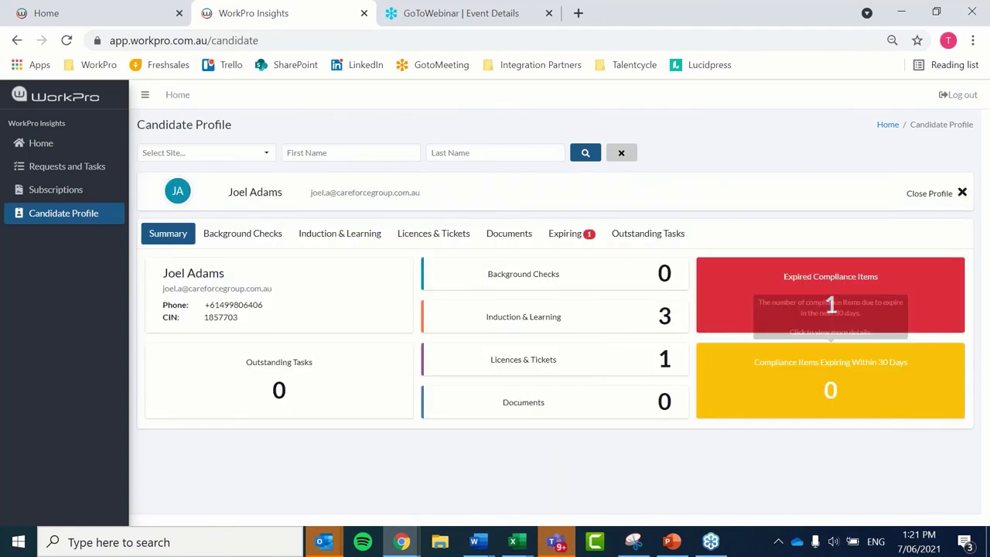
- Review the Background Checks, Induction & Learning, Licences & Tickets, Documents and Outstanding Tasks tabs
click(221, 239)
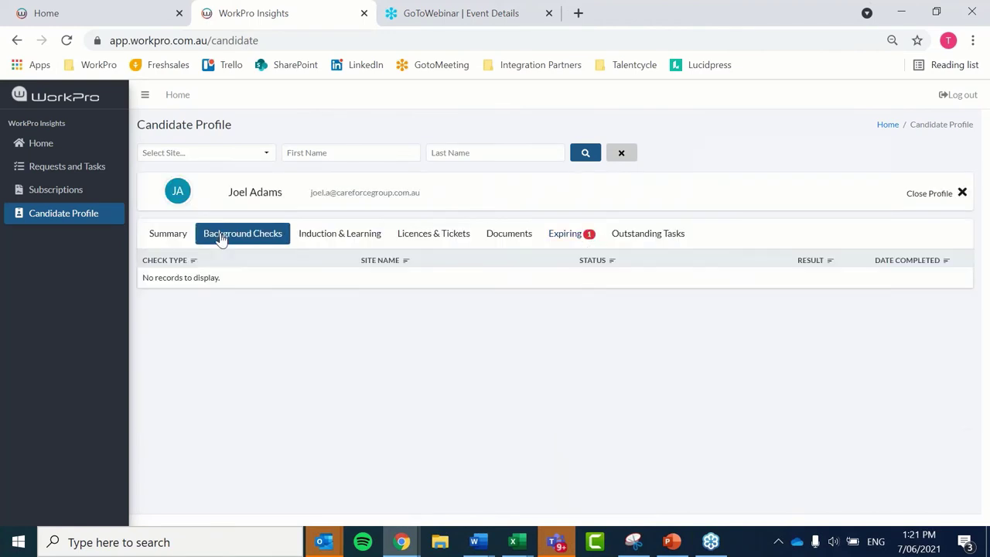
click(321, 242)
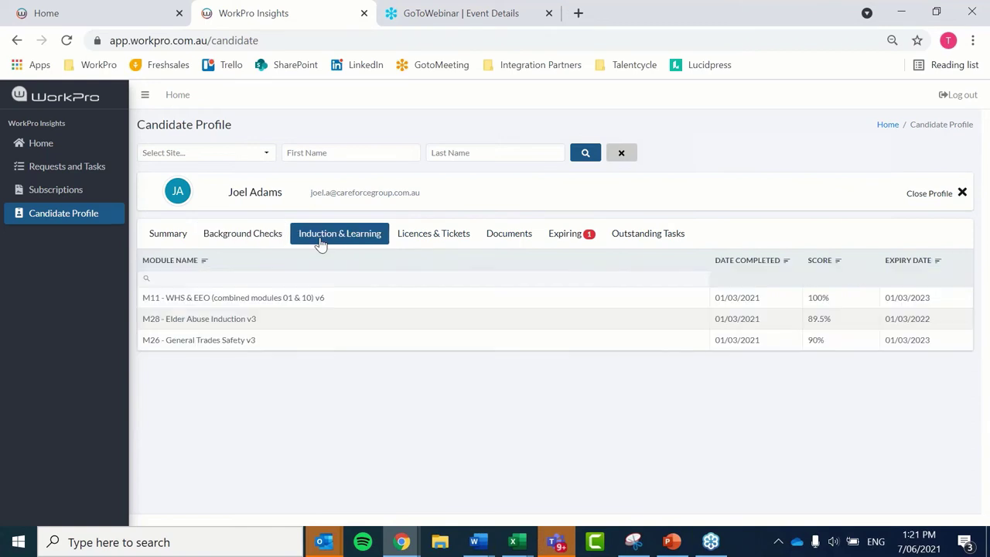
click(422, 244)
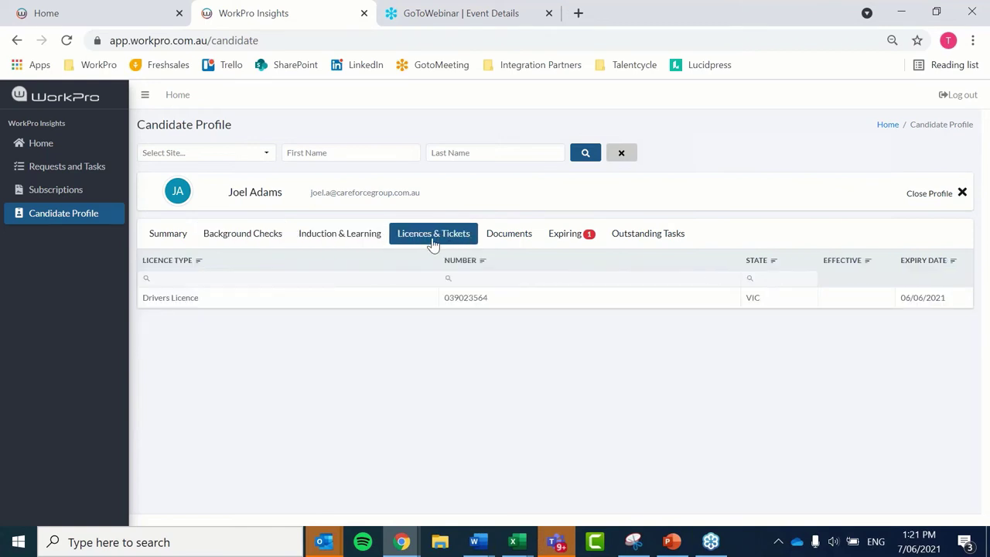
click(502, 241)
click(647, 239)
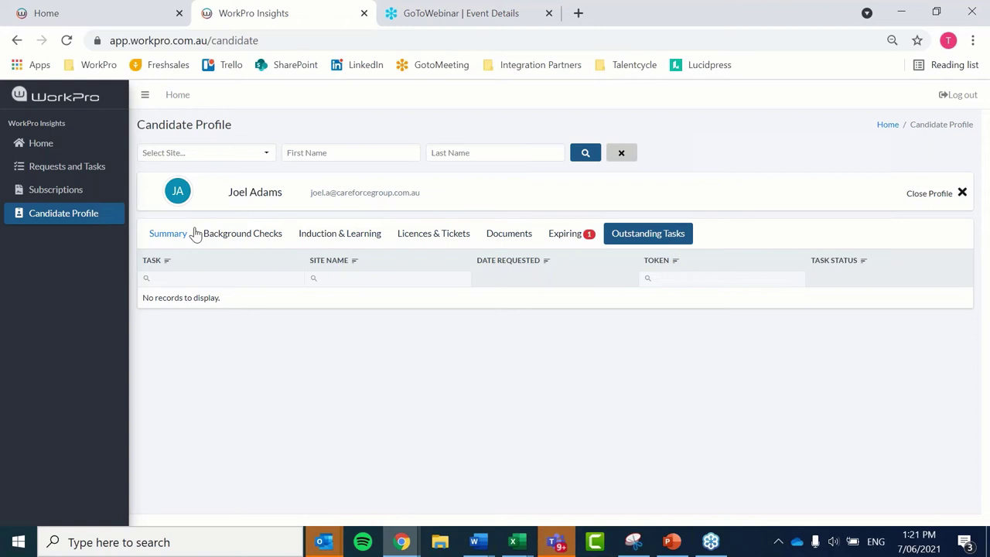
- Go to the Insights home and read the Request Status and tasks-by-service chart values
click(48, 147)
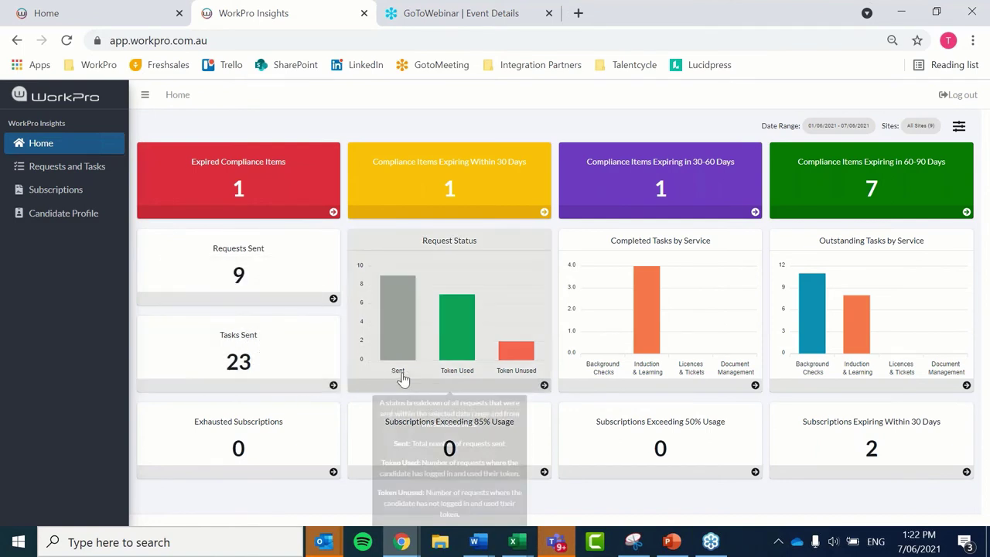
mouse_move(400, 357)
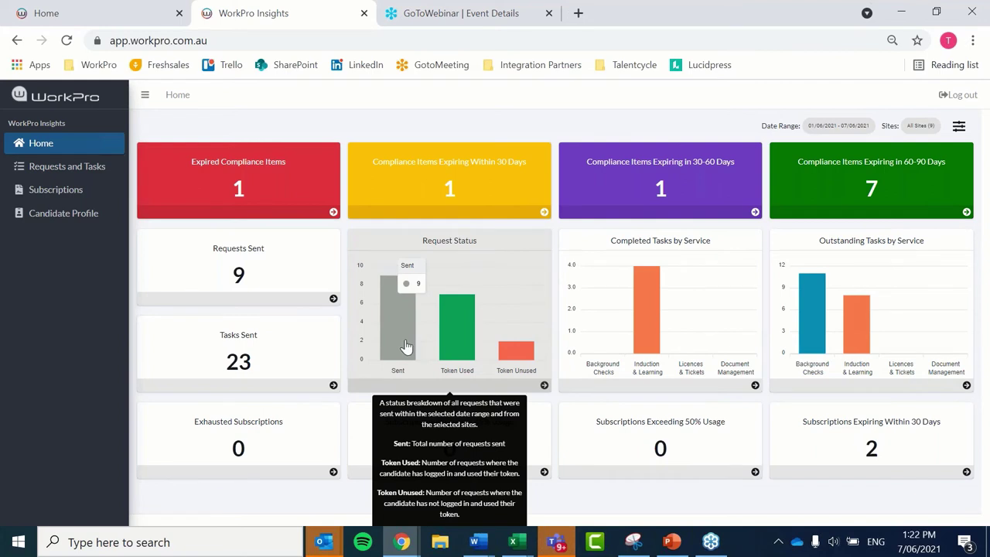
mouse_move(462, 343)
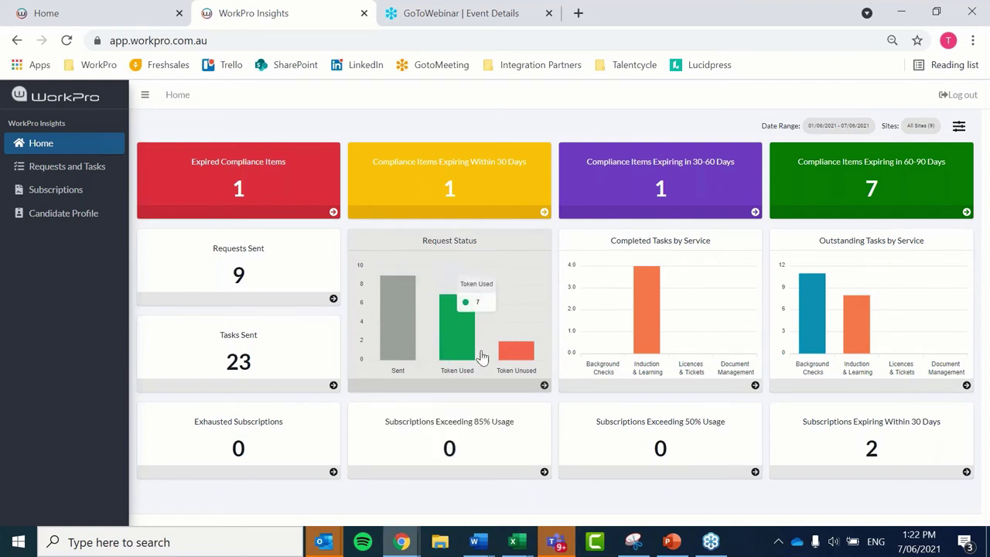
mouse_move(653, 348)
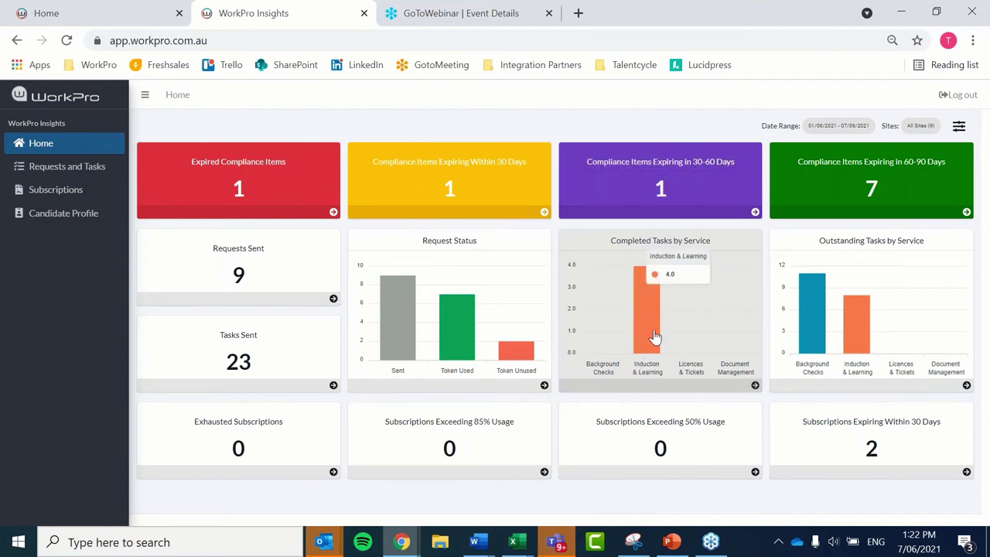
mouse_move(850, 340)
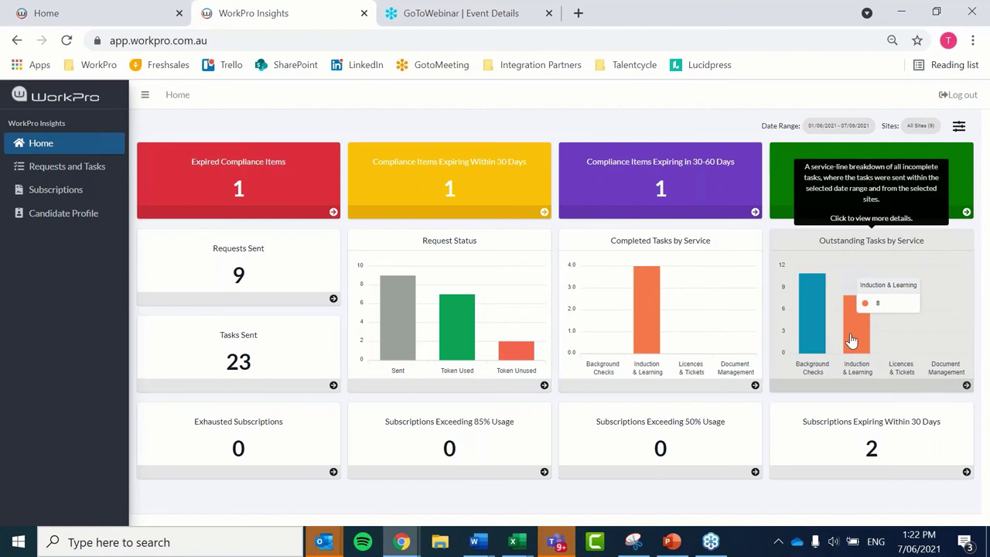
mouse_move(813, 340)
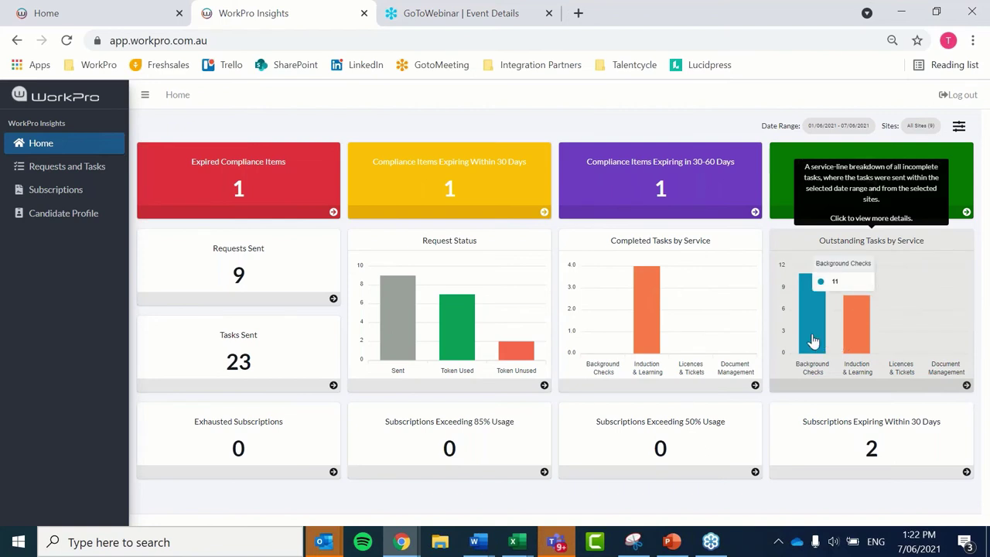
click(859, 340)
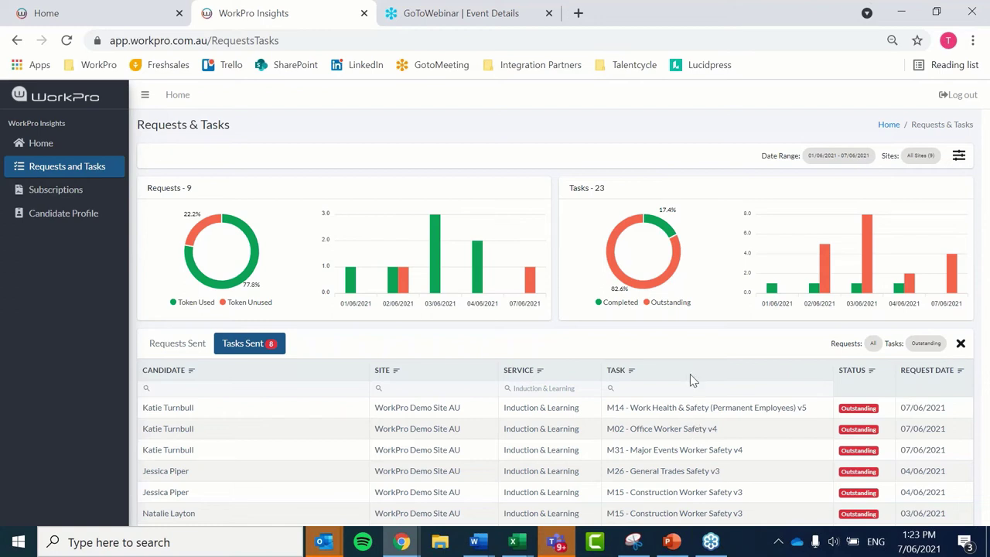
click(36, 149)
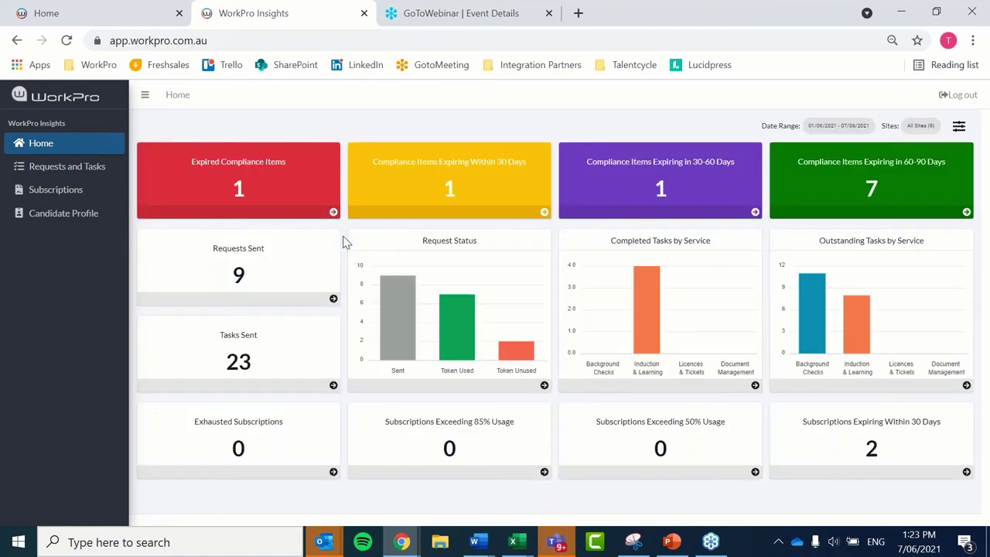
- Check the subscription tiles and open Subscriptions Expiring Within 30 Days
mouse_move(430, 427)
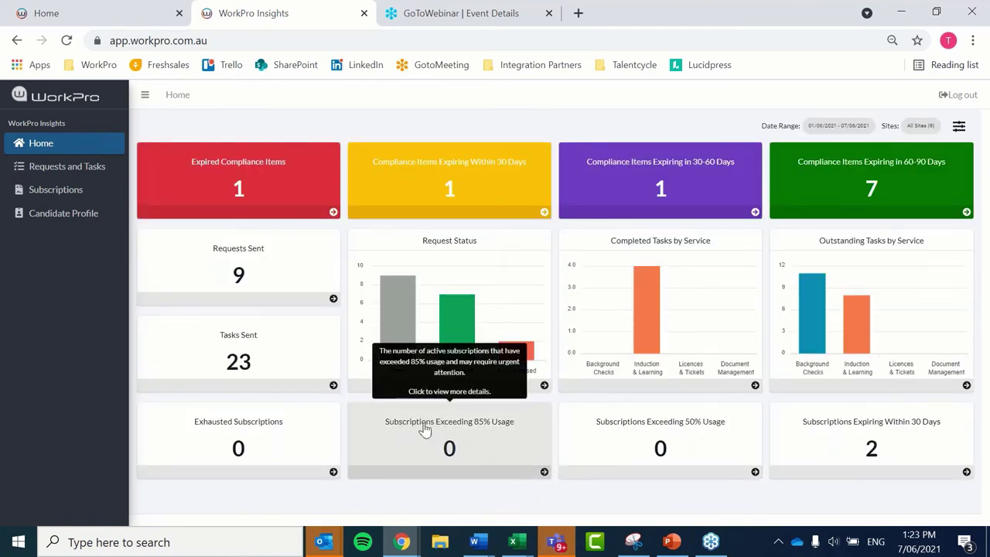
mouse_move(639, 425)
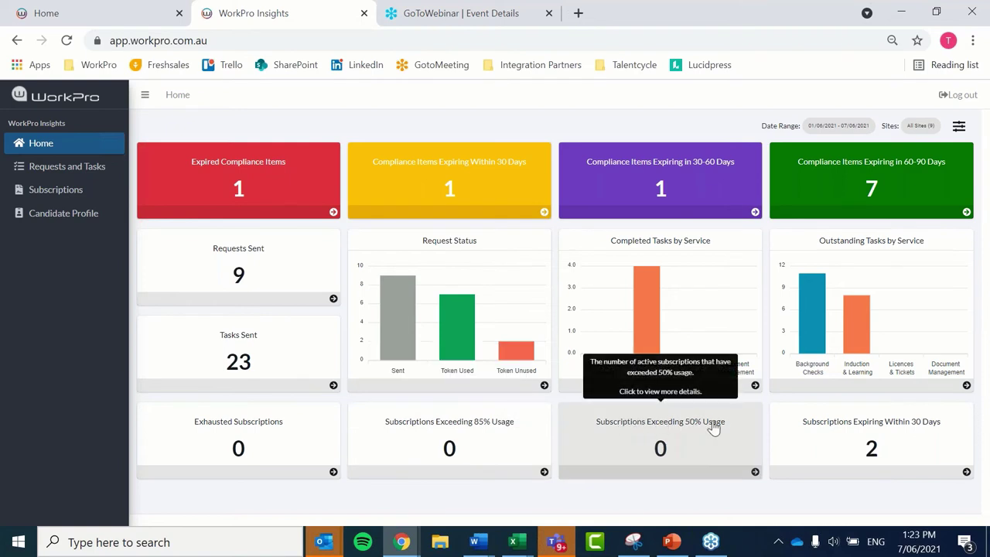
mouse_move(857, 431)
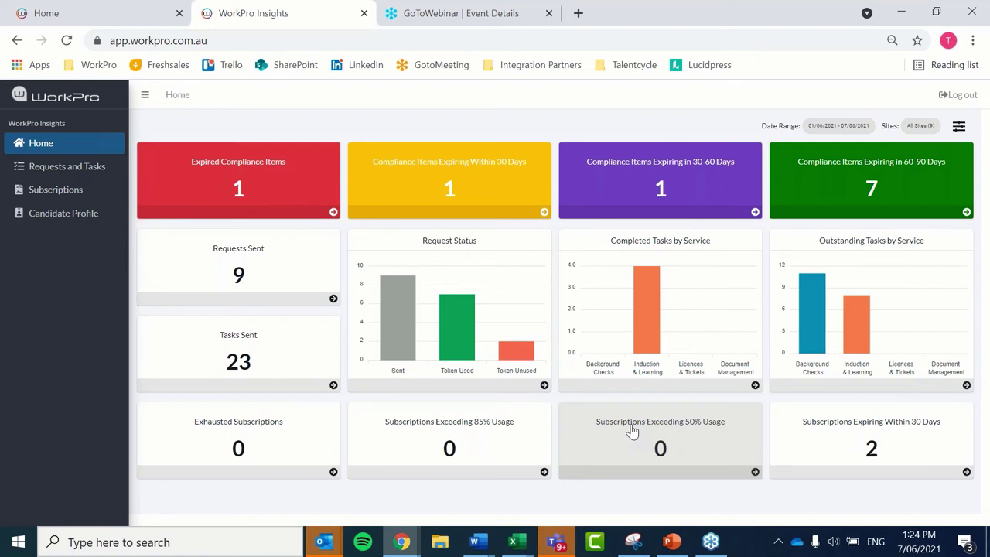
click(866, 433)
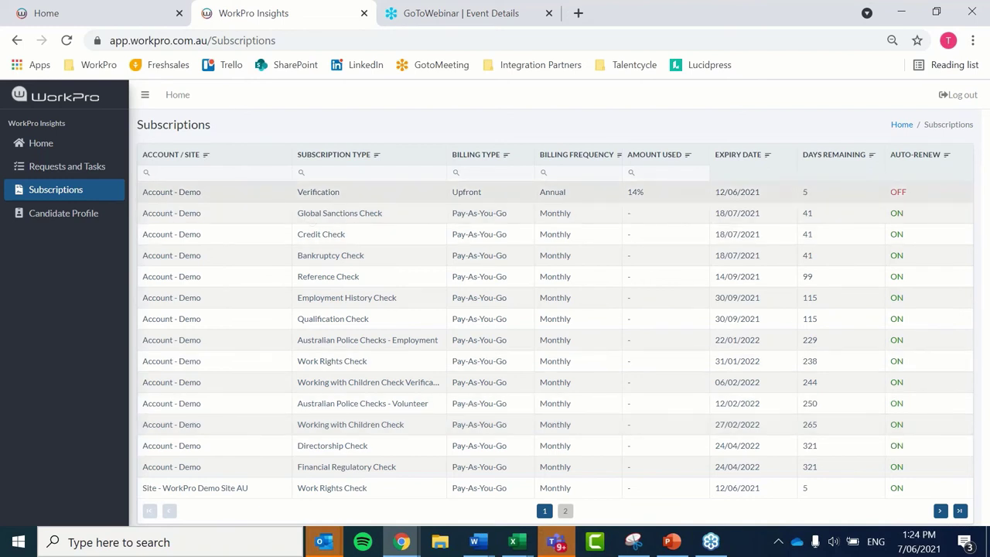
- View the Verification subscription's usage as a Period chart, close it, and go Home
click(314, 201)
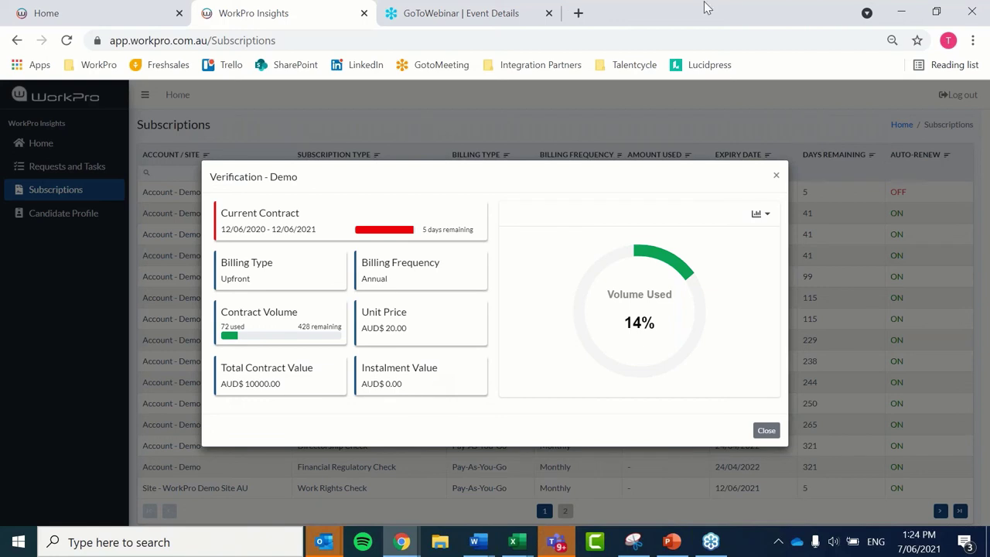
click(763, 218)
click(727, 267)
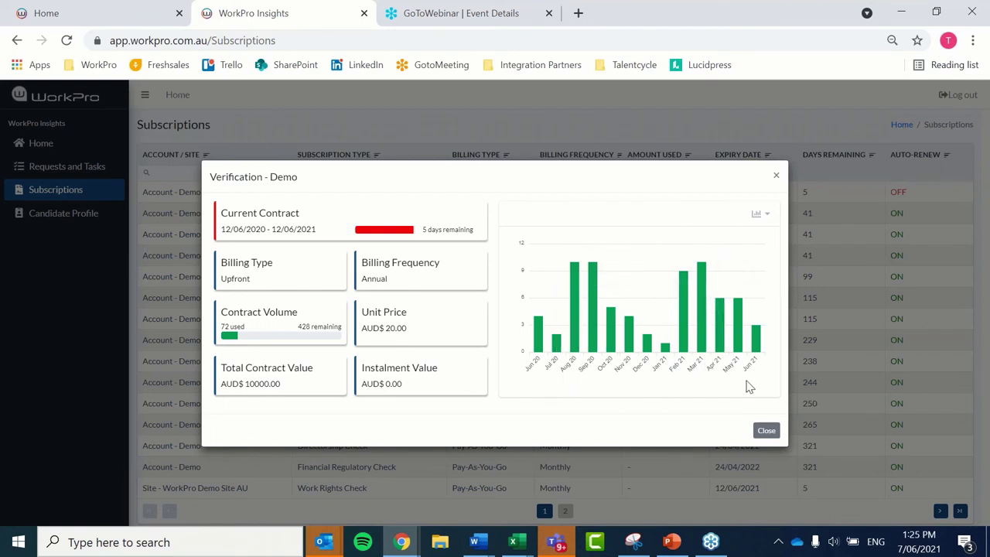
click(777, 178)
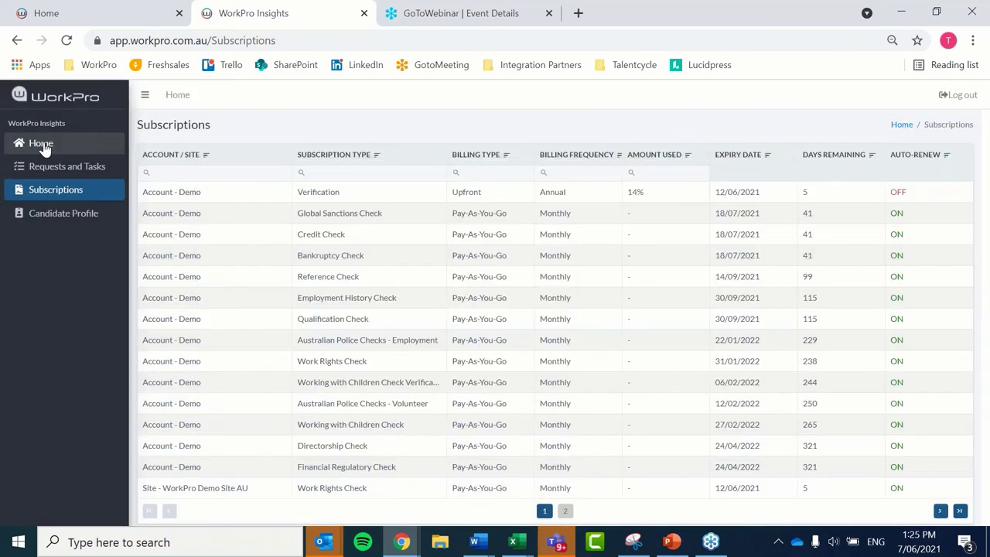
click(43, 147)
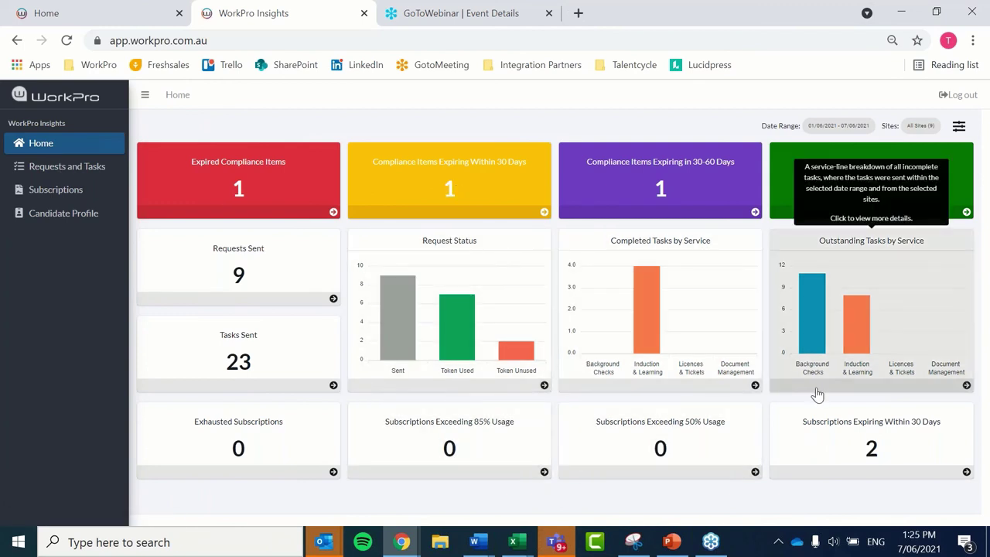
mouse_move(467, 294)
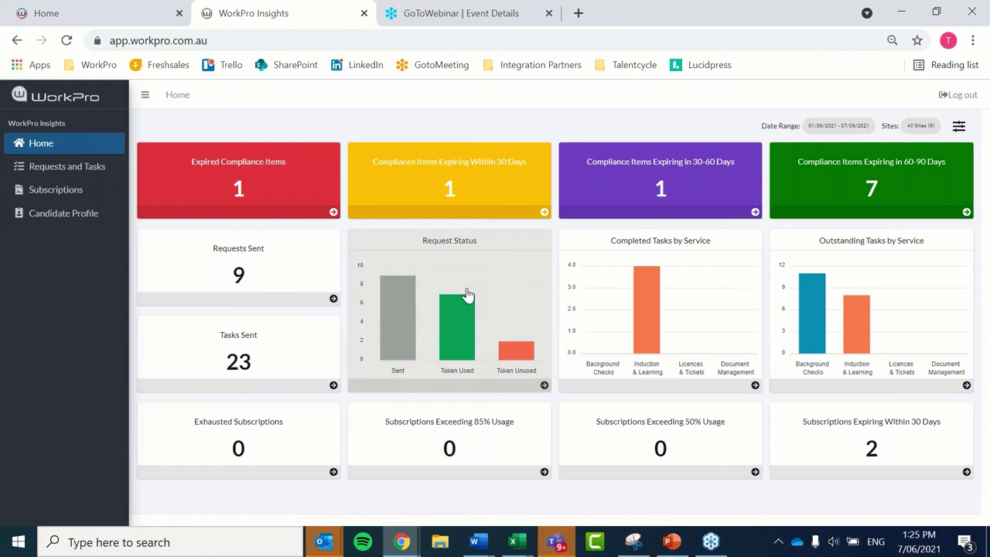
- Close Insights and scroll to the top of the client dashboard's four filtered candidates
click(365, 13)
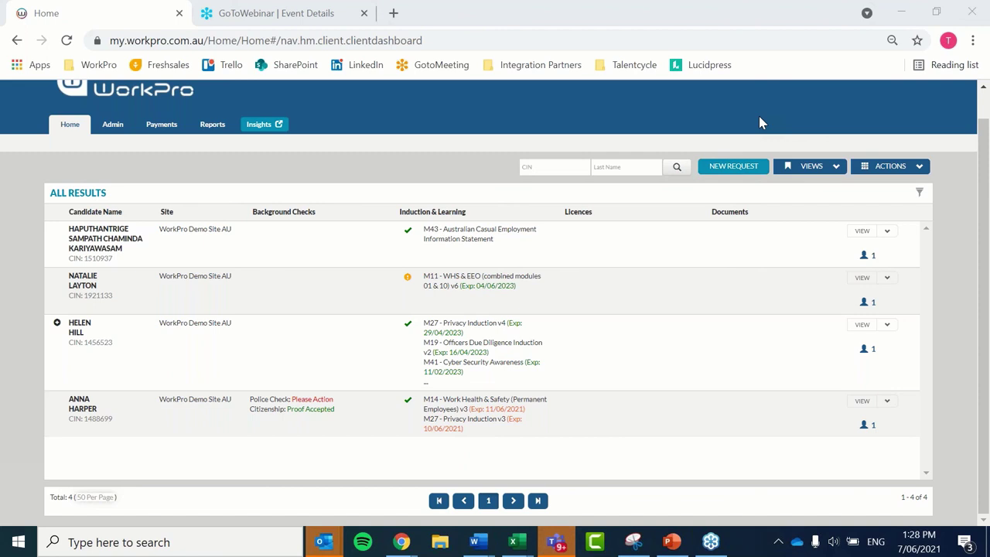
scroll(760, 122, up, 2)
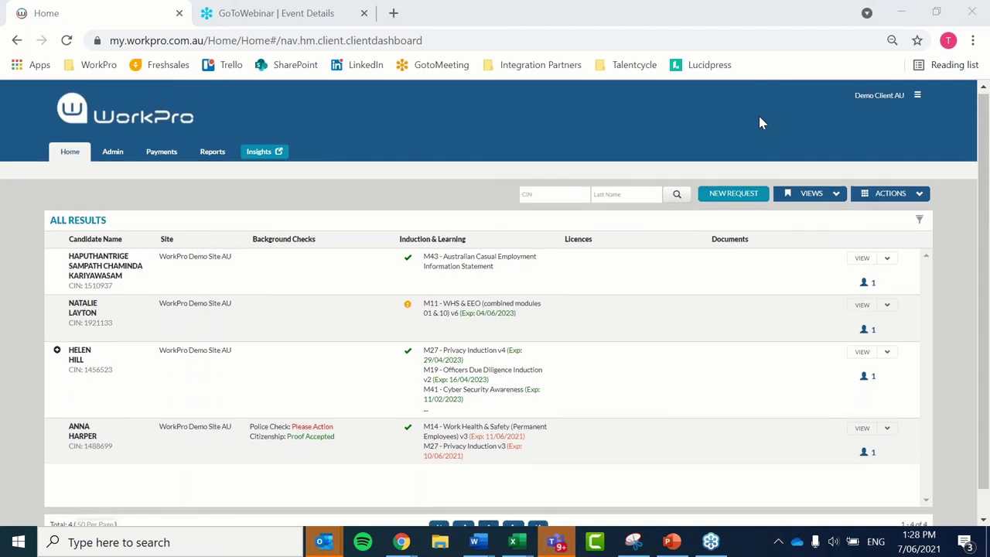